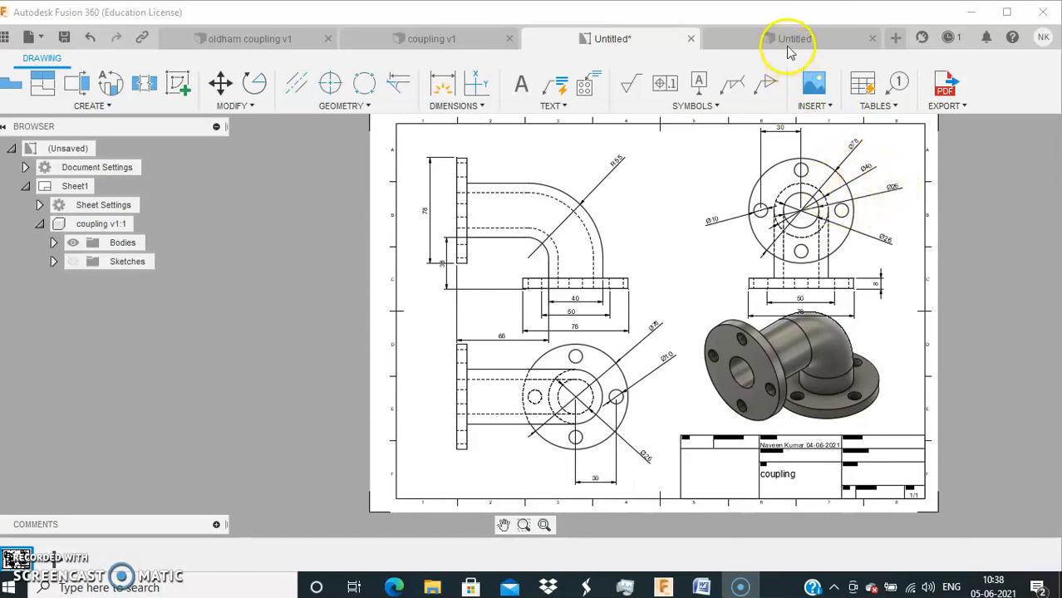
- In the untitled design, start a sketch on the horizontal origin plane and draw a 78 mm diameter circle centered on the origin
{"action": "left_click", "coordinate": [786, 41]}
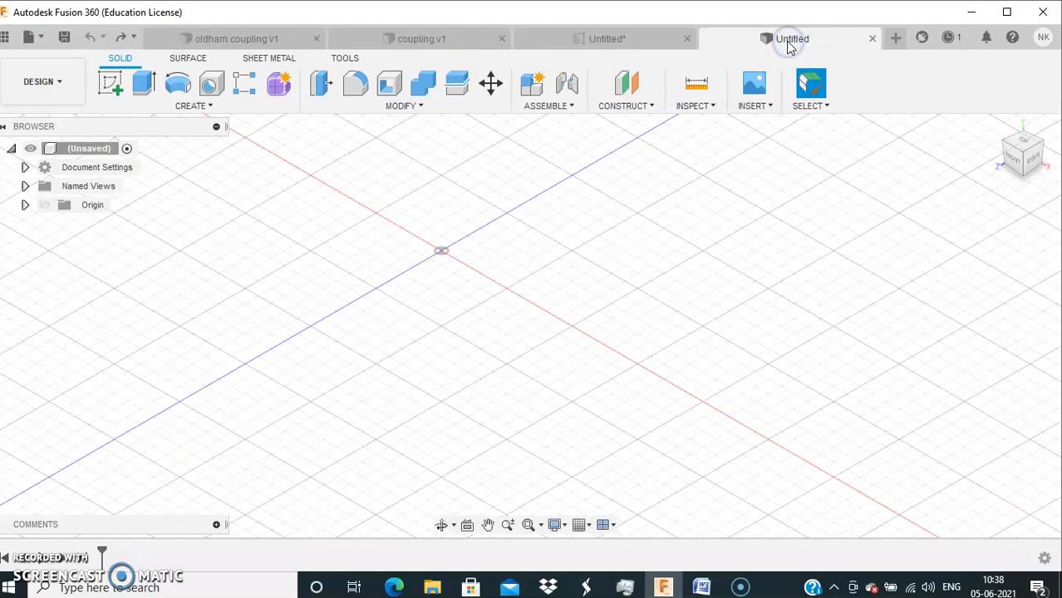
{"action": "left_click", "coordinate": [117, 89]}
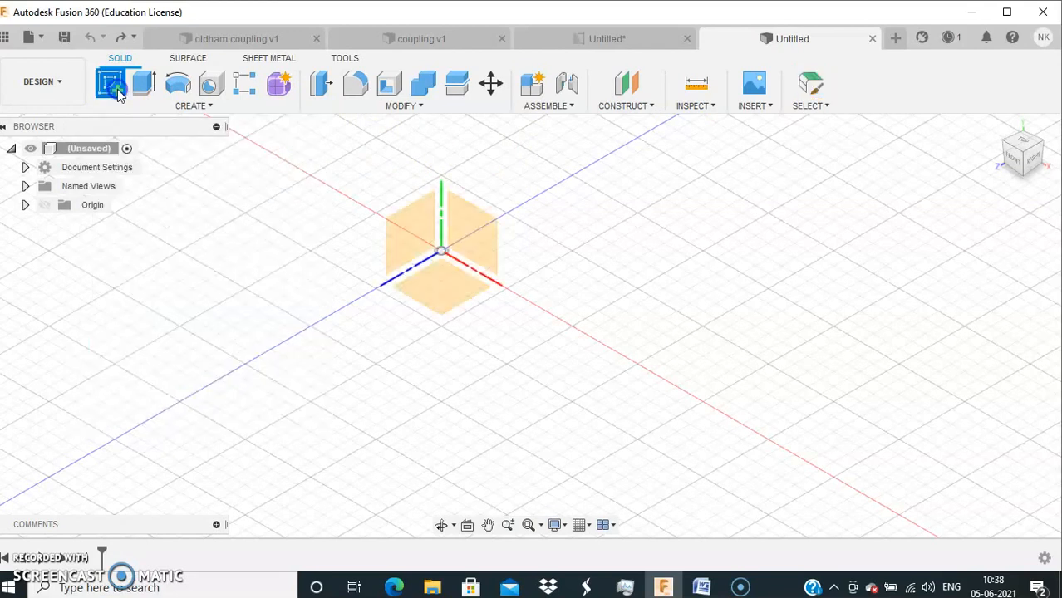
{"action": "left_click", "coordinate": [447, 293]}
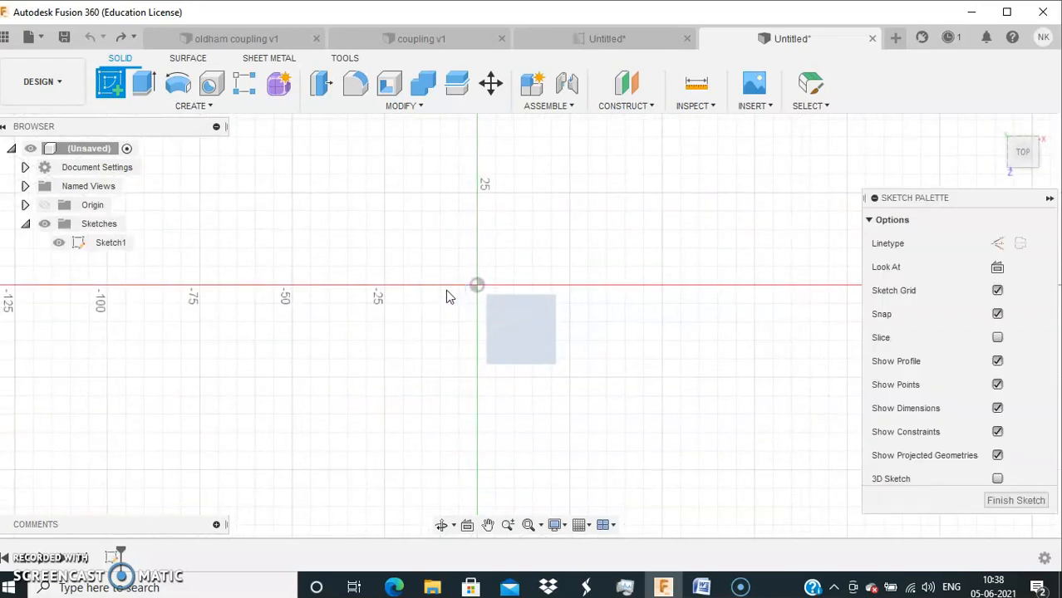
{"action": "left_click", "coordinate": [180, 83]}
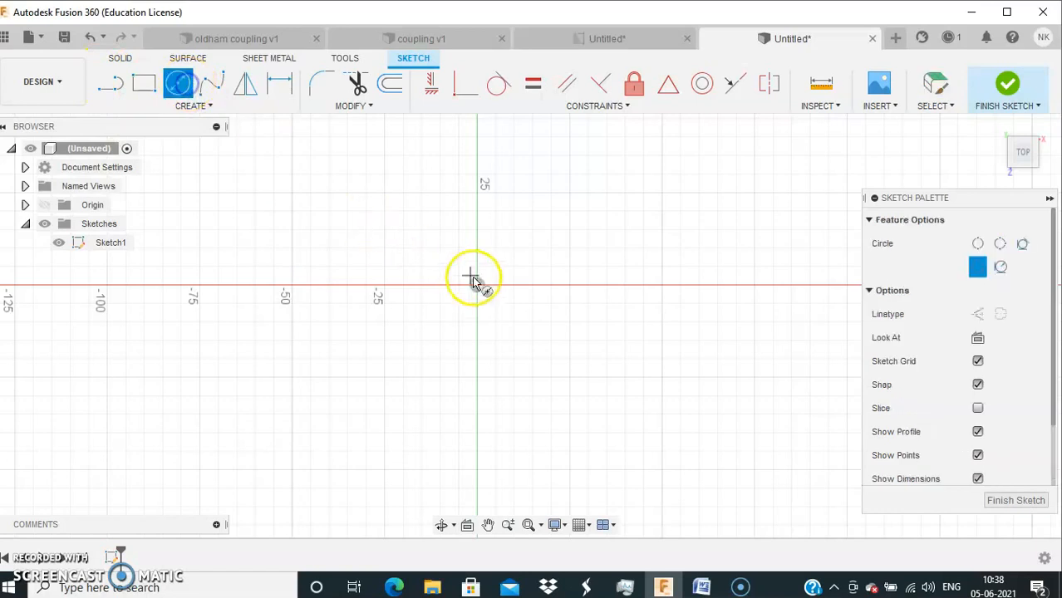
{"action": "left_click_drag", "start_coordinate": [478, 285], "coordinate": [532, 344]}
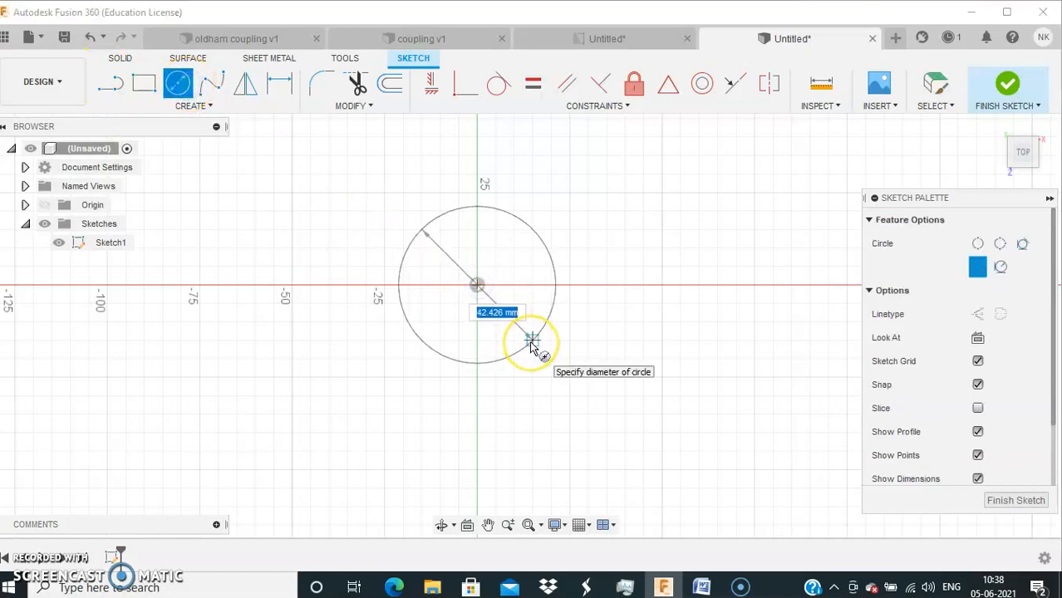
{"action": "type", "text": "78"}
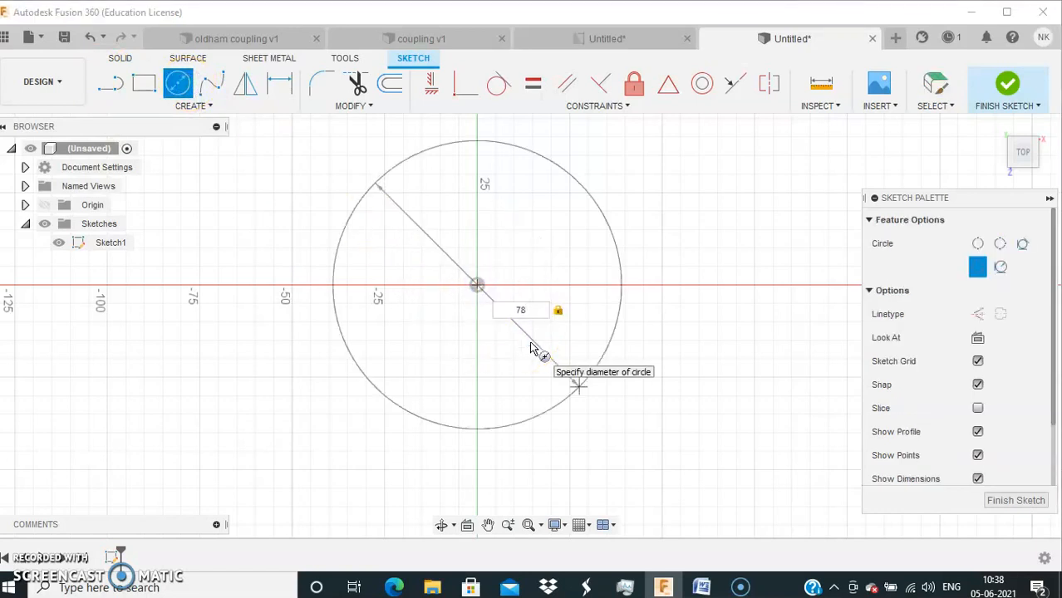
{"action": "key", "text": "Return"}
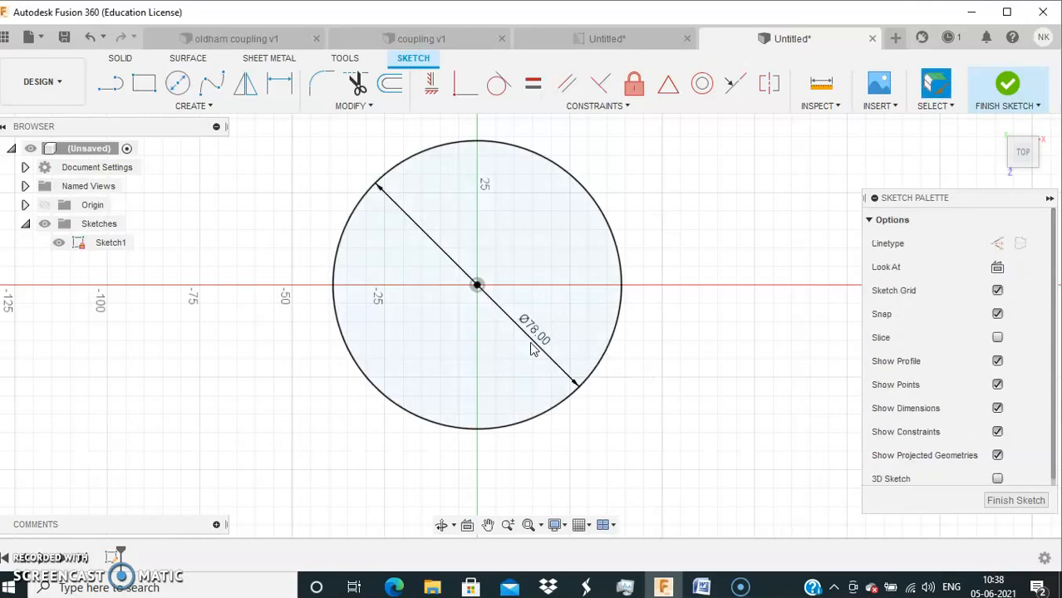
- Add two concentric circles of 40 mm and 26 mm diameter centered on the origin
{"action": "left_click", "coordinate": [180, 83]}
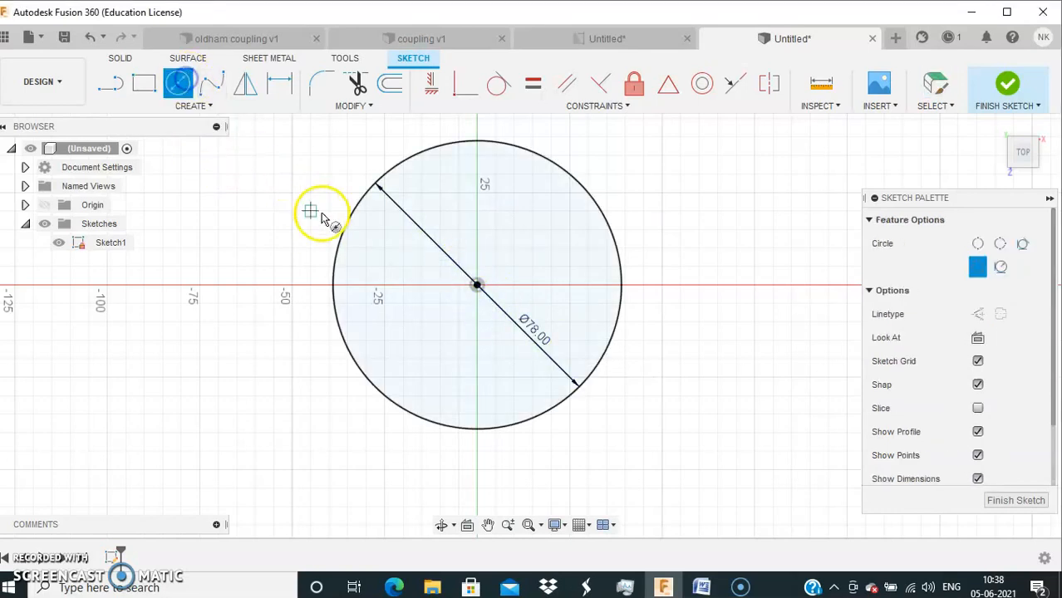
{"action": "left_click", "coordinate": [477, 287]}
{"action": "type", "text": "40"}
{"action": "key", "text": "Return"}
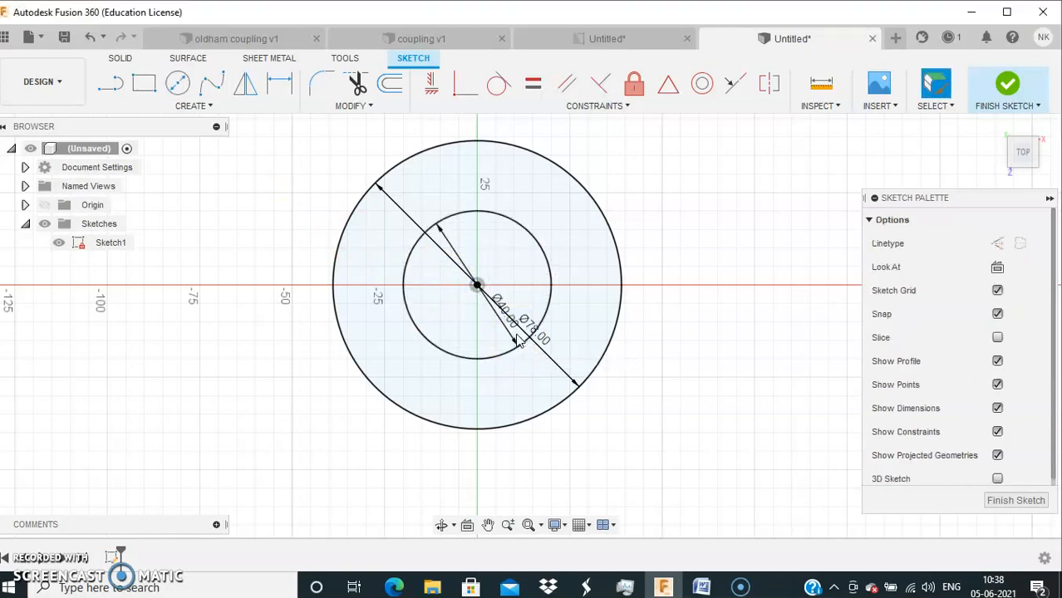
{"action": "left_click", "coordinate": [177, 83]}
{"action": "left_click", "coordinate": [478, 286]}
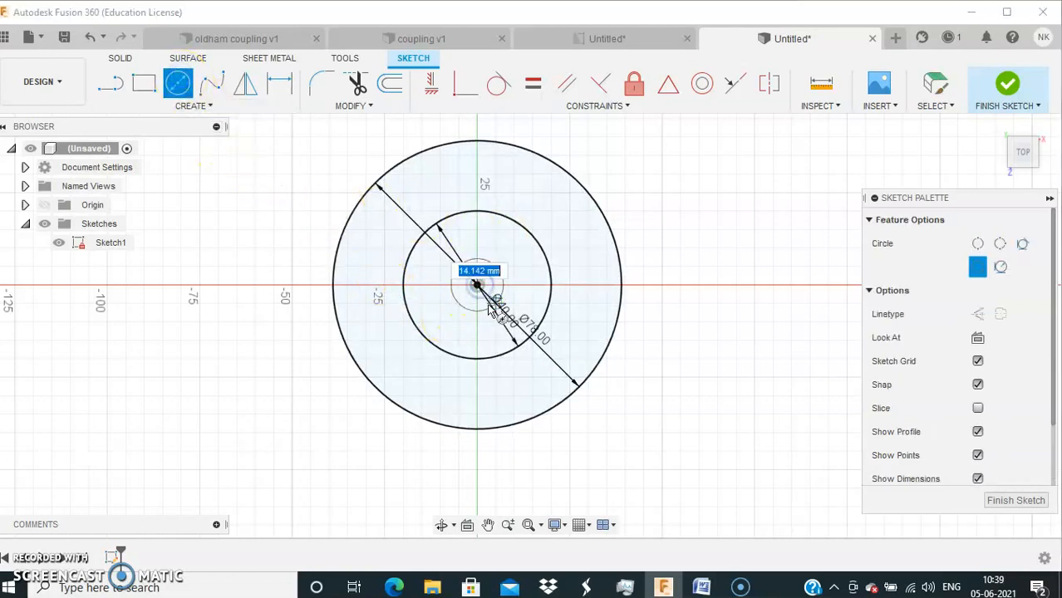
{"action": "type", "text": "28"}
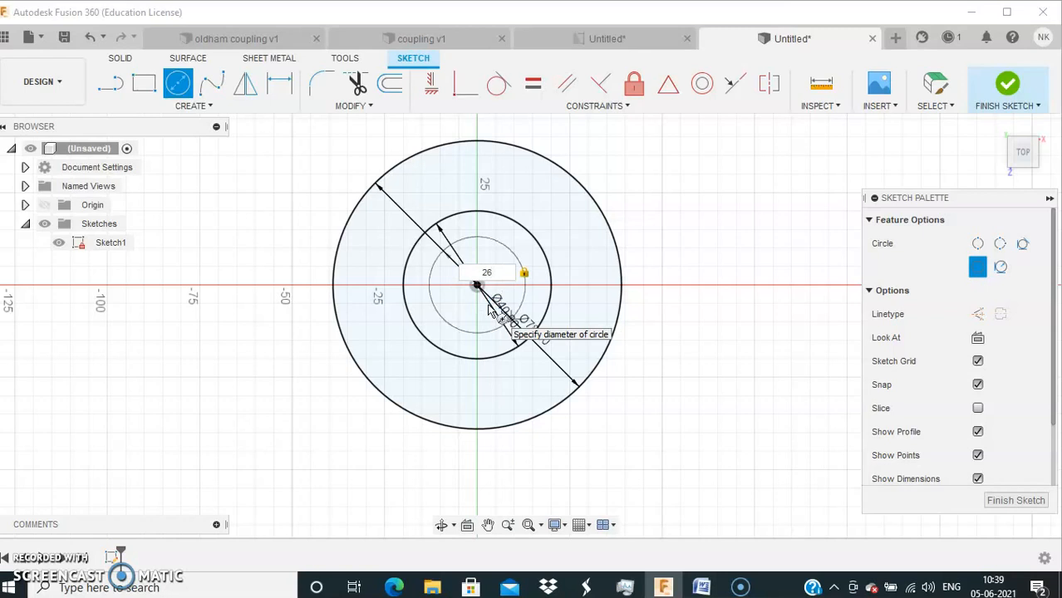
{"action": "key", "text": "Return"}
{"action": "key", "text": "Escape"}
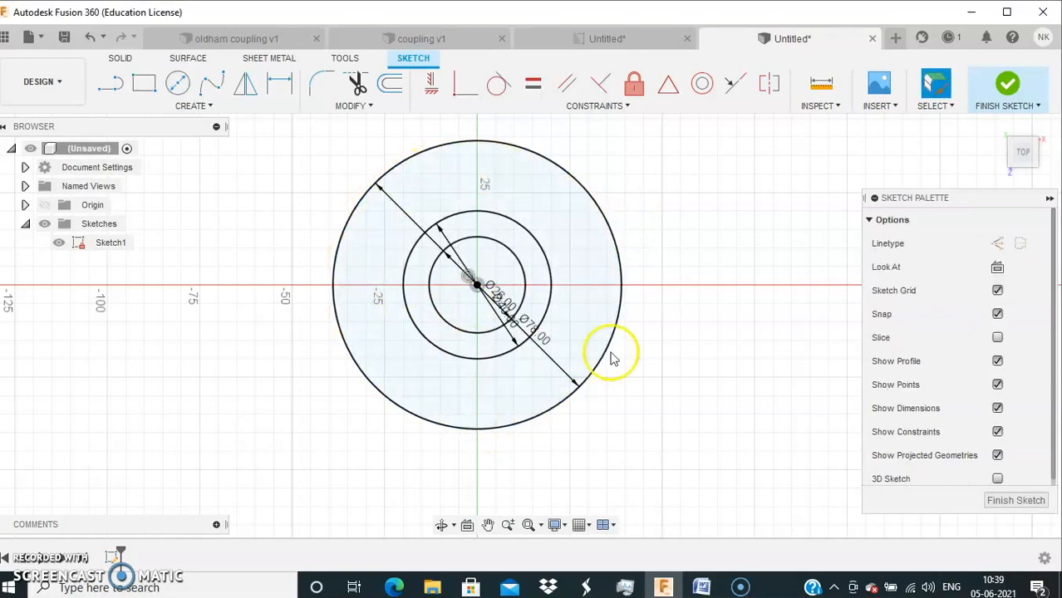
- Check the bolt hole size in the reference drawing and sketch a 10 mm diameter circle about 30 mm directly above the origin
{"action": "left_click", "coordinate": [612, 39]}
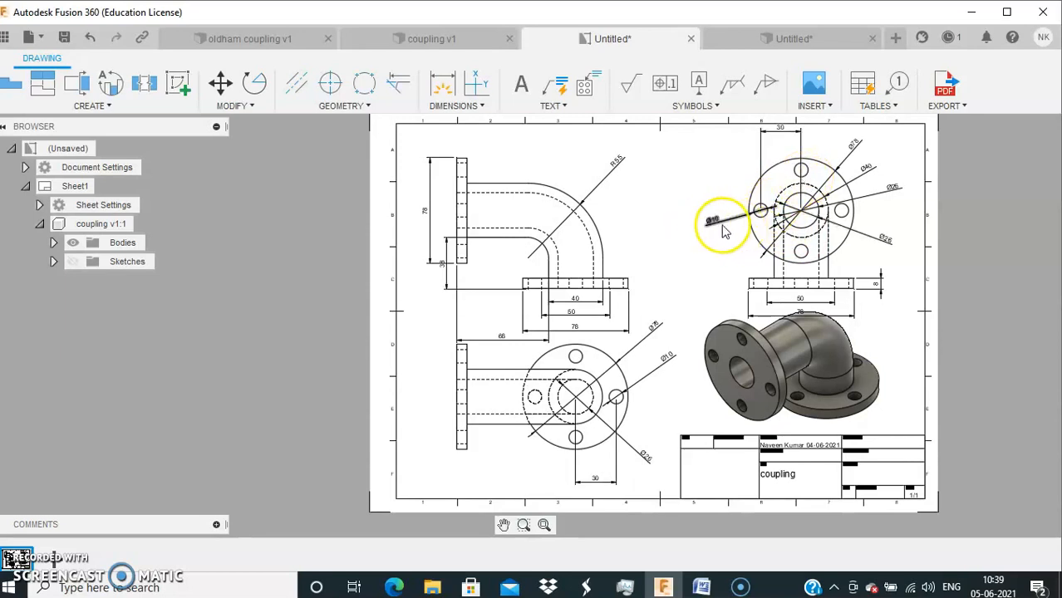
{"action": "left_click", "coordinate": [789, 43]}
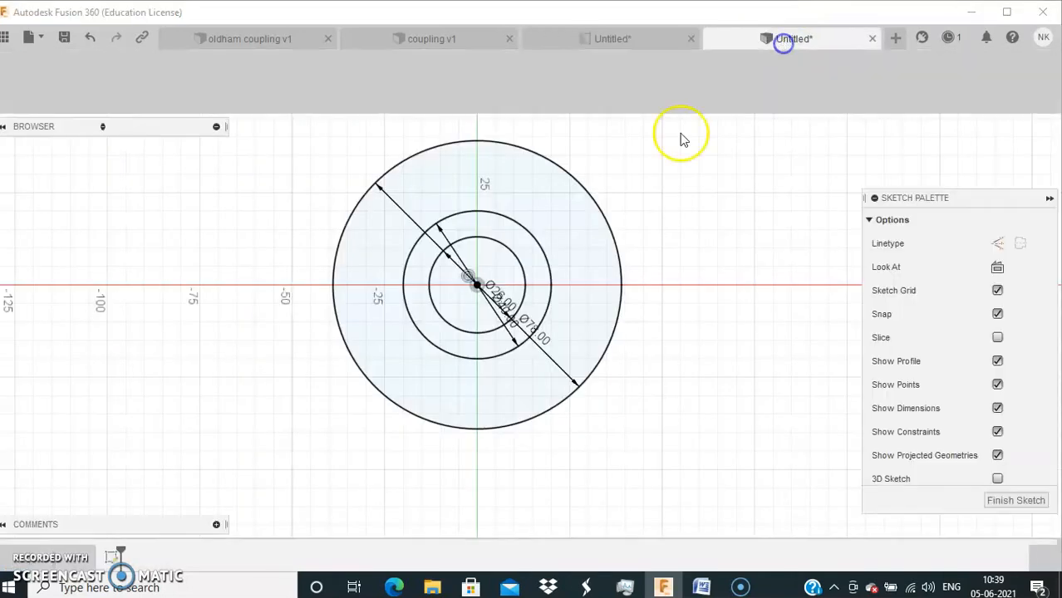
{"action": "left_click", "coordinate": [179, 83]}
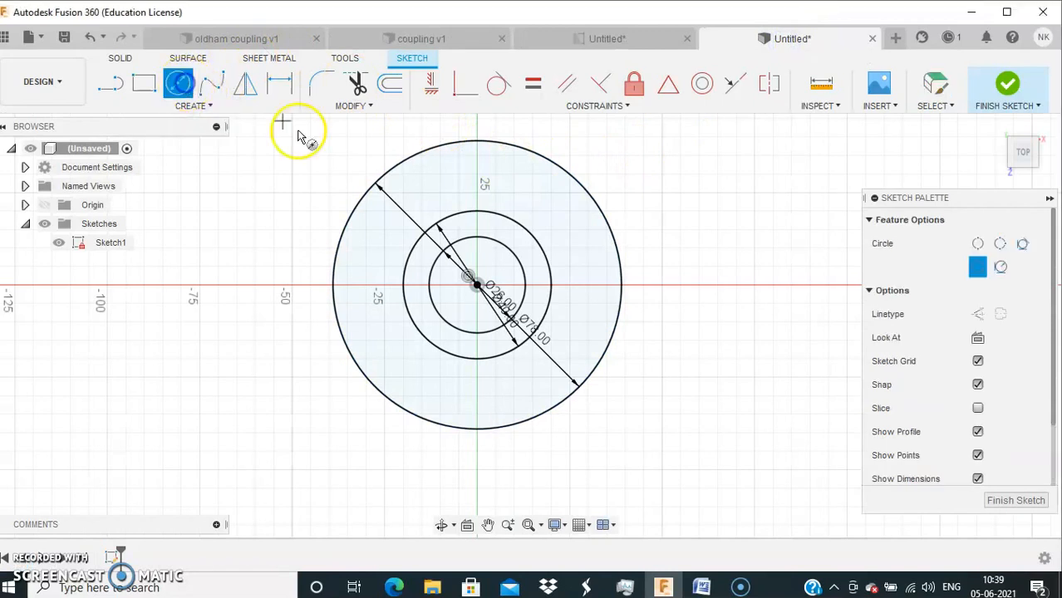
{"action": "left_click", "coordinate": [480, 176]}
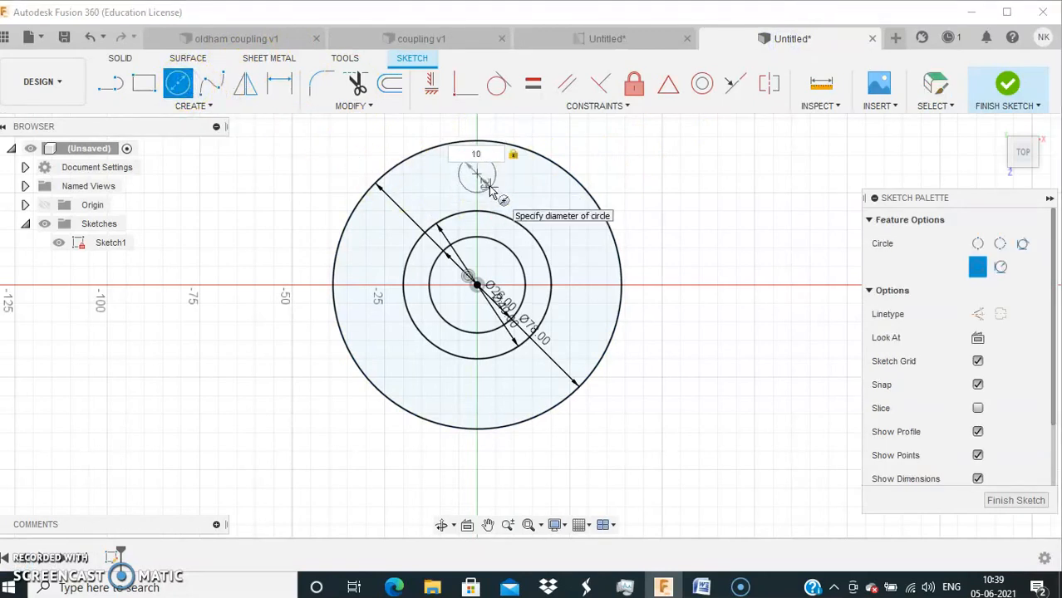
{"action": "type", "text": "10"}
{"action": "key", "text": "Return"}
{"action": "key", "text": "Escape"}
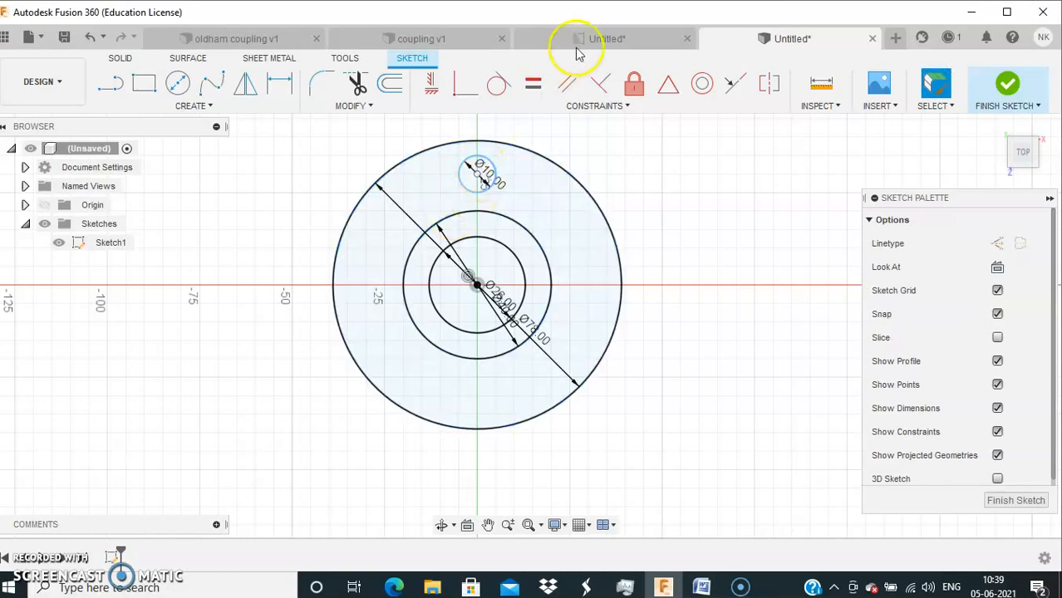
- Check the hole spacing in the drawing and dimension the vertical distance between the small circle's center and the origin as 30 mm
{"action": "left_click", "coordinate": [607, 39]}
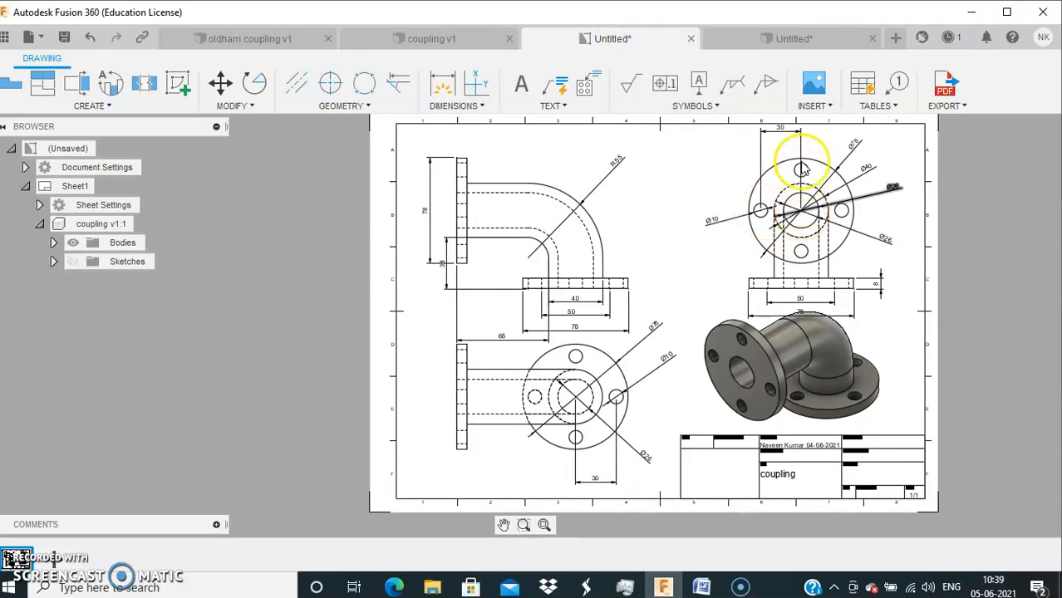
{"action": "left_click", "coordinate": [792, 39]}
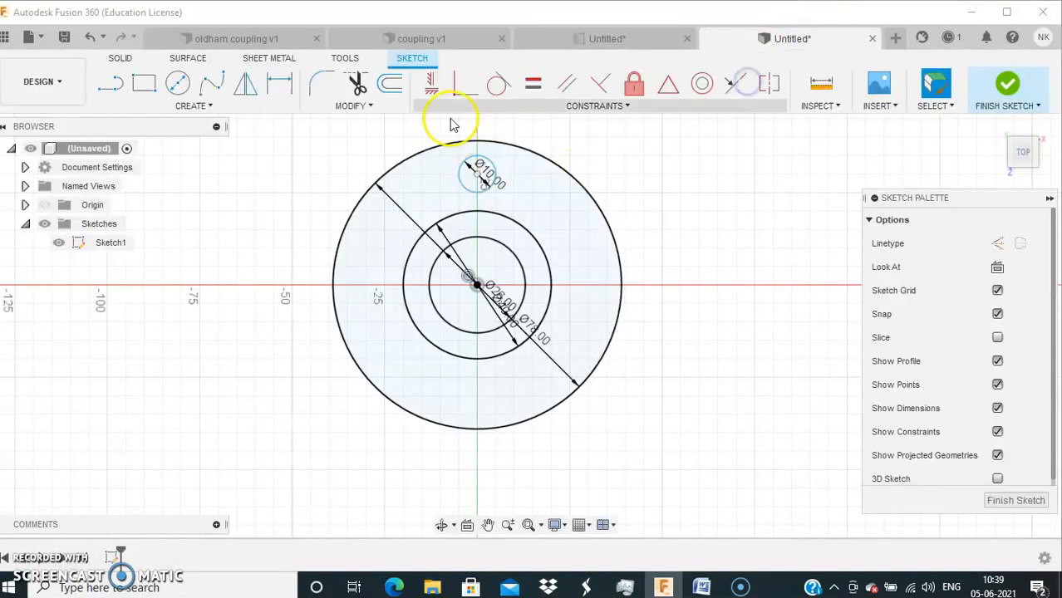
{"action": "left_click", "coordinate": [280, 86]}
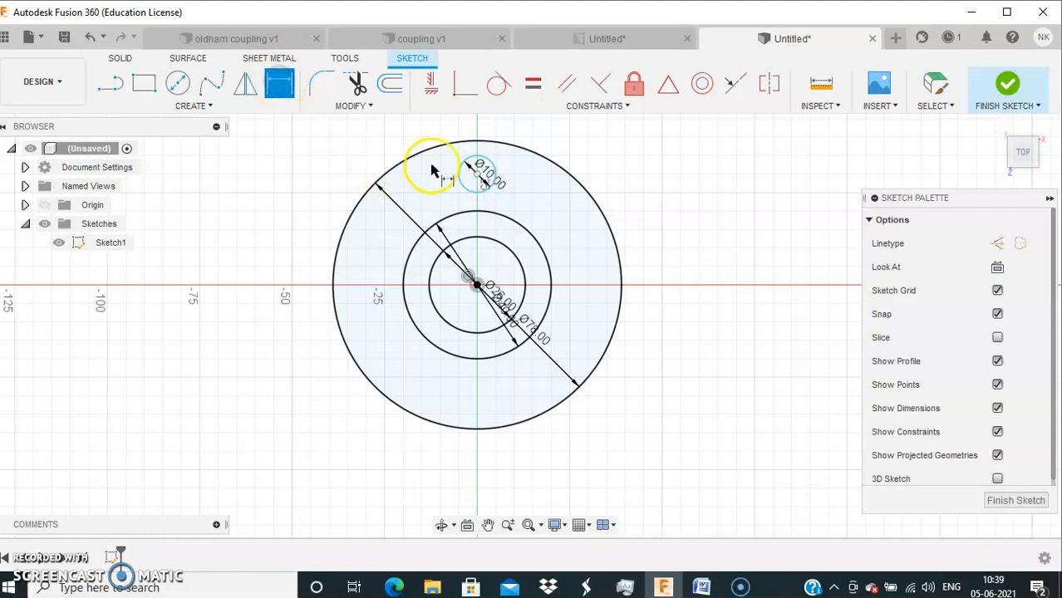
{"action": "left_click", "coordinate": [479, 177]}
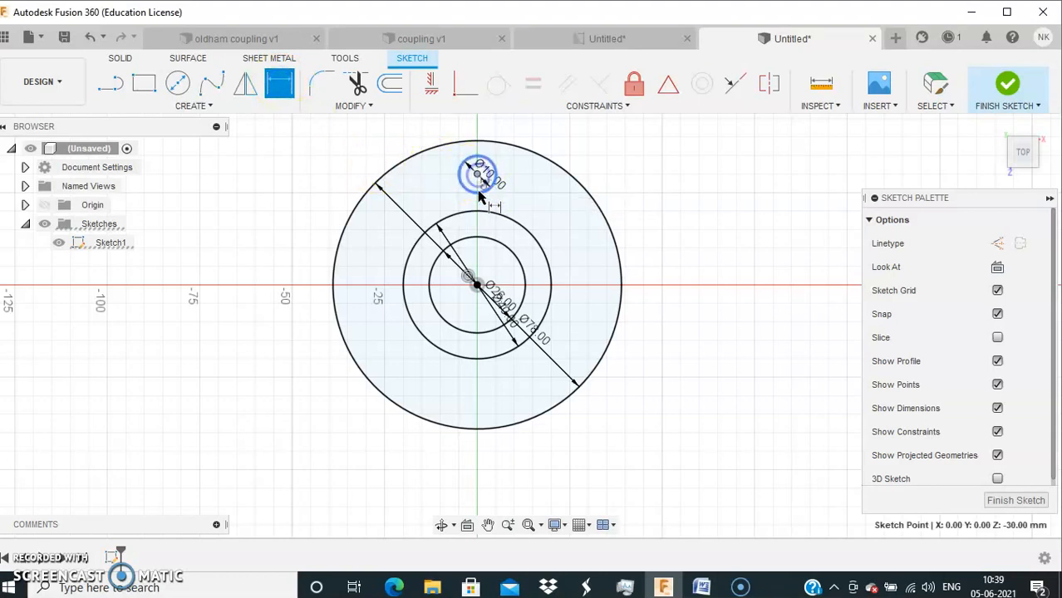
{"action": "left_click", "coordinate": [478, 286]}
{"action": "left_click", "coordinate": [287, 266]}
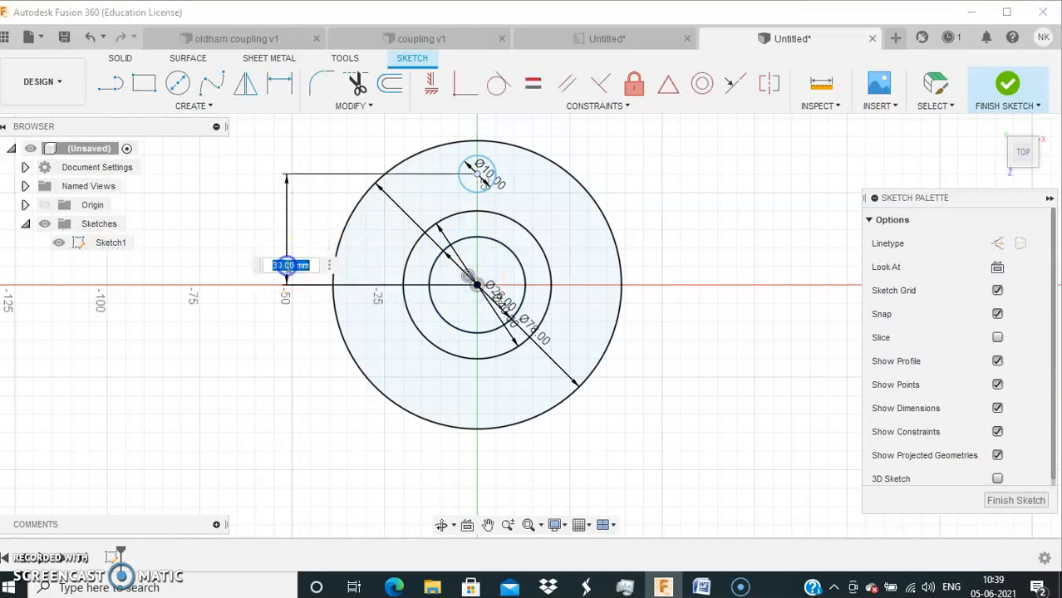
{"action": "key", "text": "Return"}
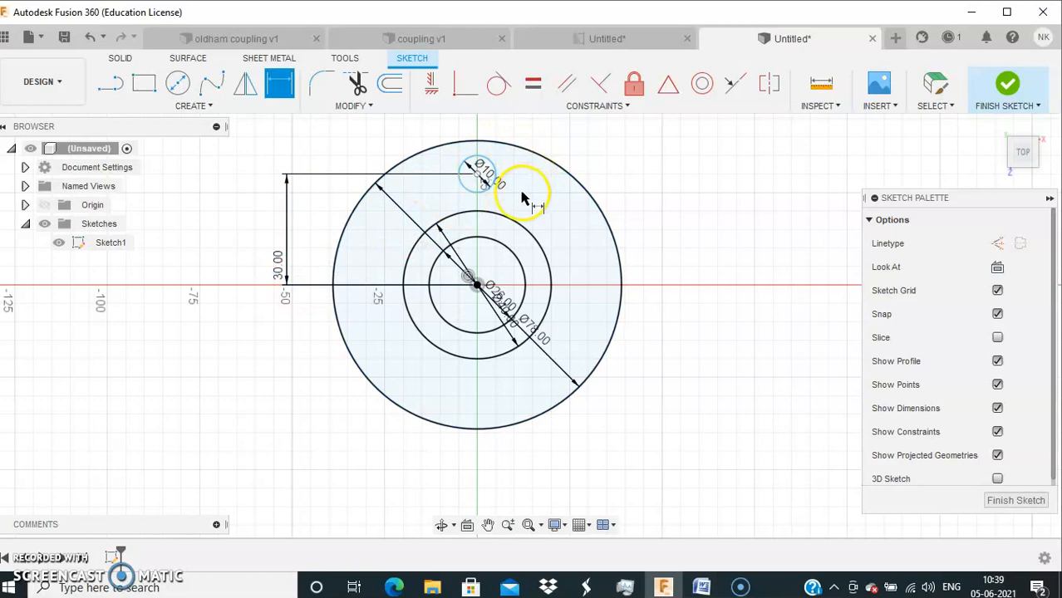
- Create a full circular pattern of the 10 mm circle around the origin with quantity 4, and finish the sketch
{"action": "left_click", "coordinate": [208, 106]}
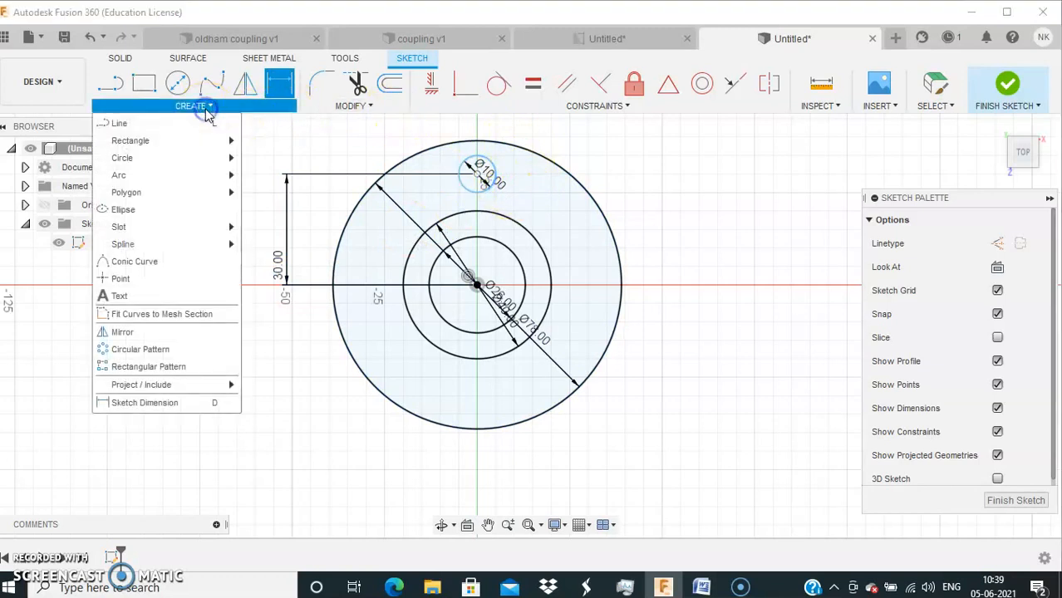
{"action": "left_click", "coordinate": [150, 351]}
{"action": "mouse_move", "coordinate": [247, 188]}
{"action": "left_mouse_down"}
{"action": "mouse_move", "coordinate": [252, 197]}
{"action": "mouse_move", "coordinate": [964, 263]}
{"action": "mouse_move", "coordinate": [763, 169]}
{"action": "left_mouse_up"}
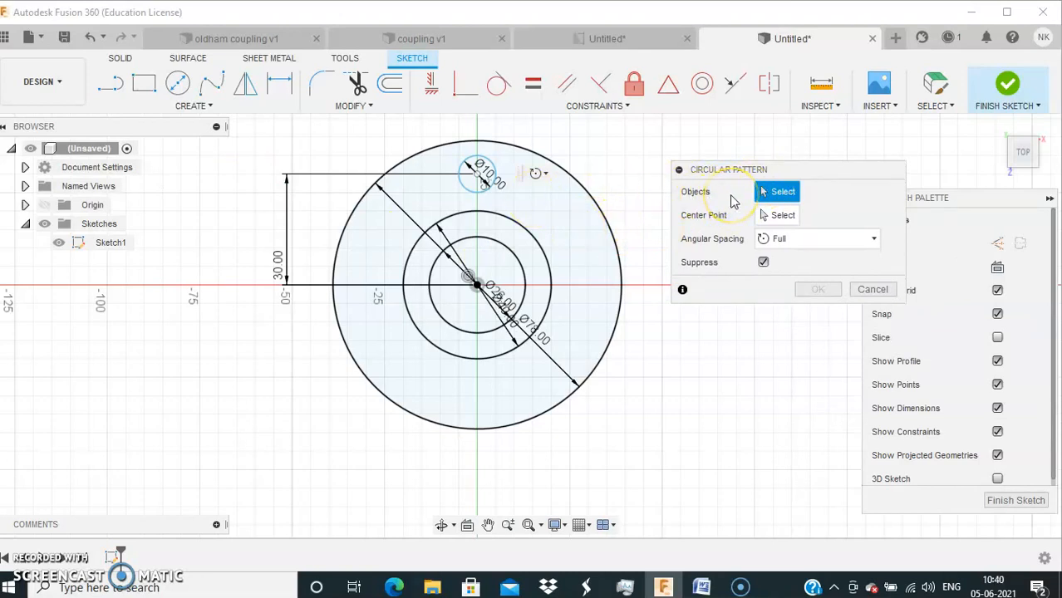
{"action": "left_click", "coordinate": [467, 162]}
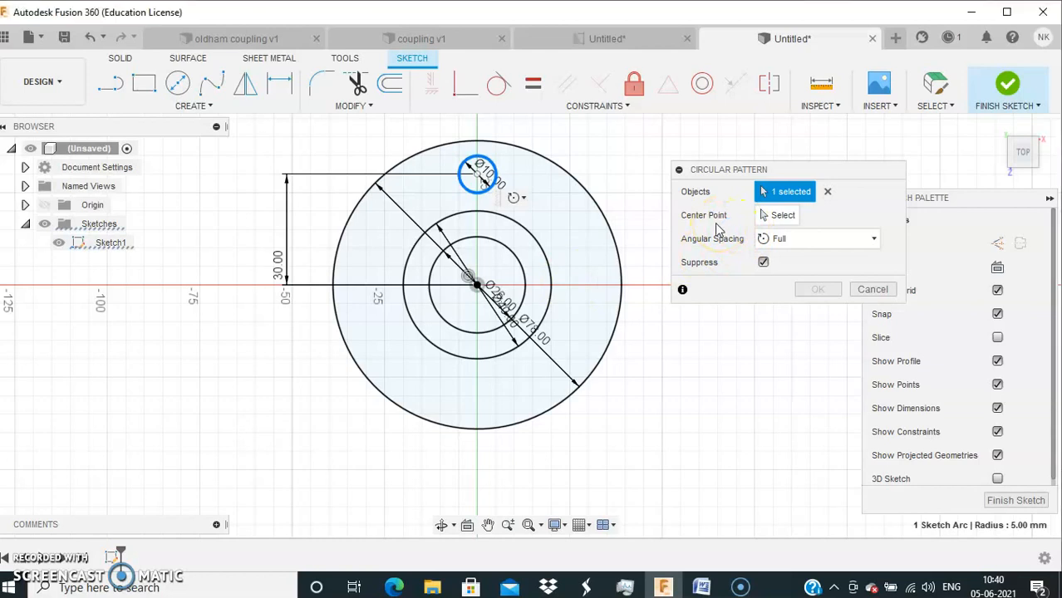
{"action": "left_click", "coordinate": [476, 285]}
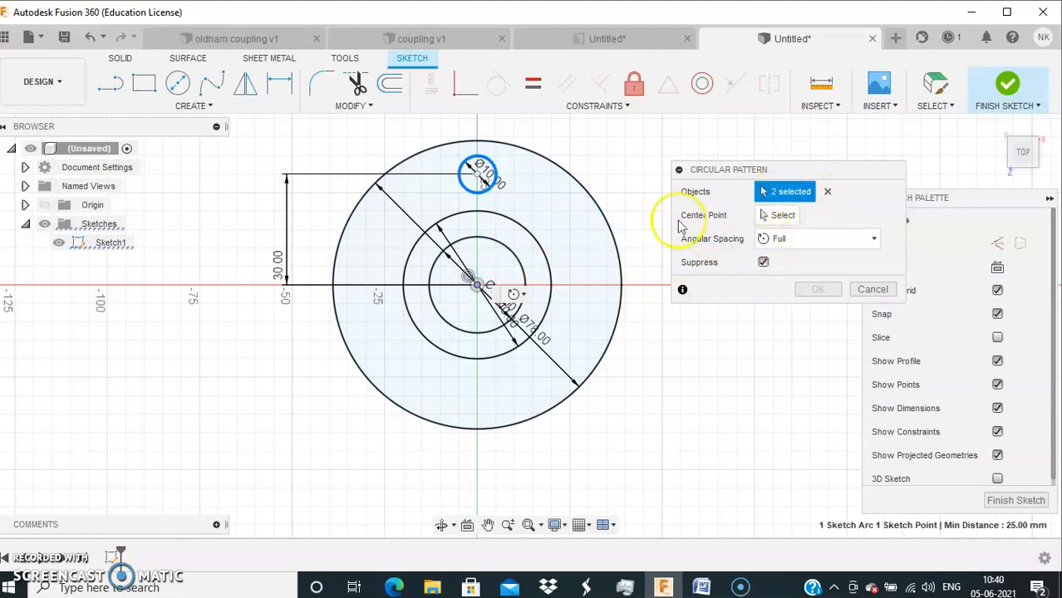
{"action": "left_click", "coordinate": [477, 287]}
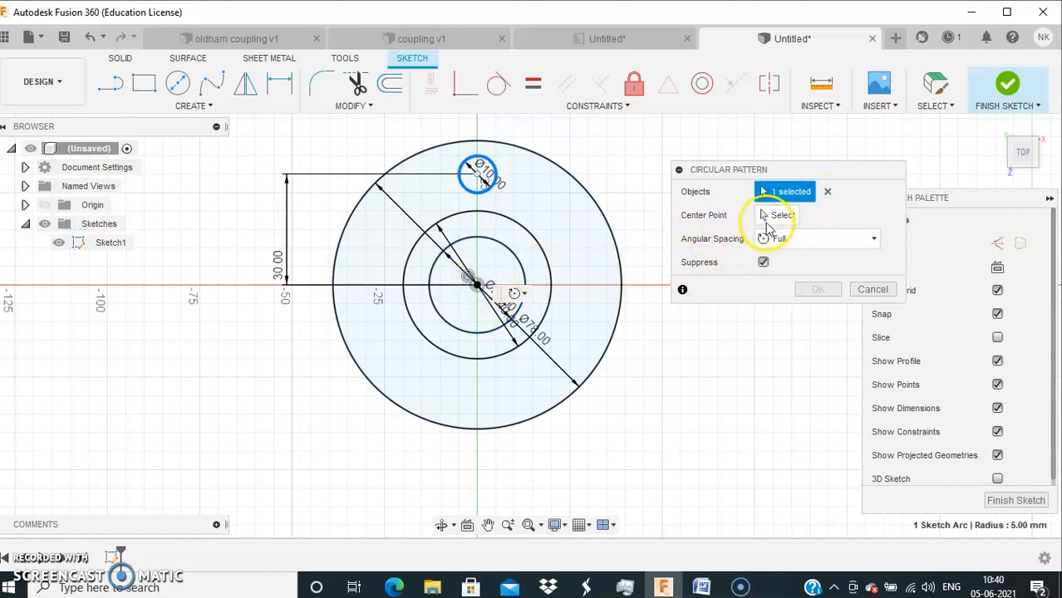
{"action": "left_click", "coordinate": [781, 216]}
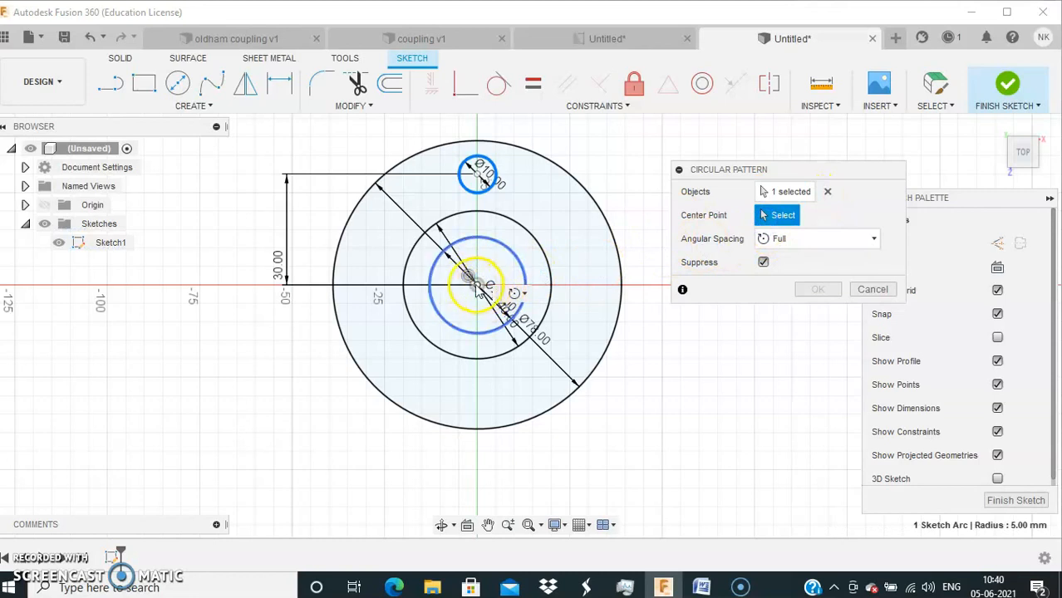
{"action": "left_click", "coordinate": [476, 286]}
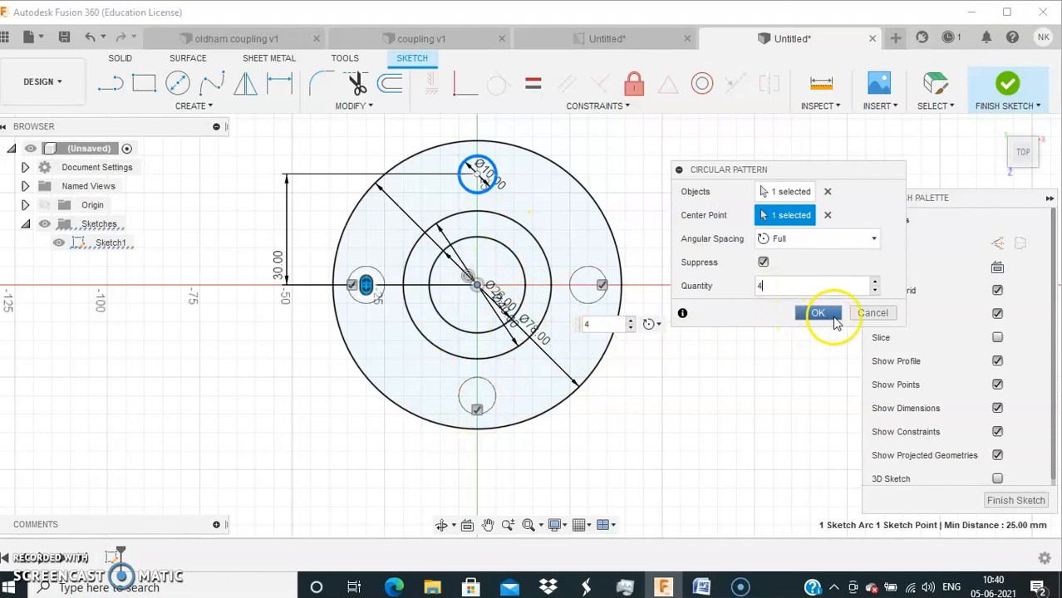
{"action": "left_click", "coordinate": [818, 314]}
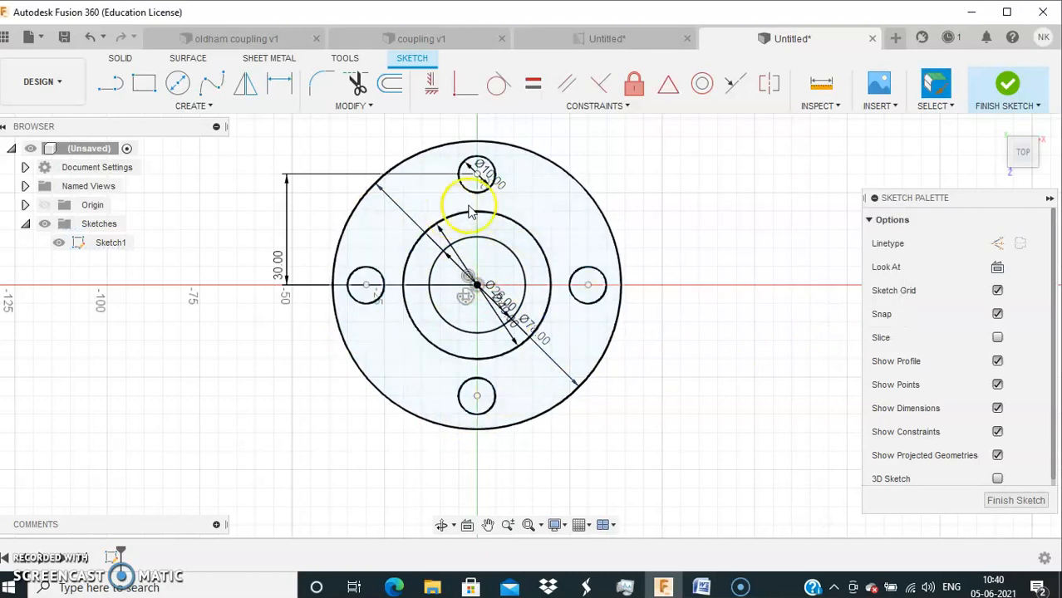
{"action": "left_click", "coordinate": [1027, 88]}
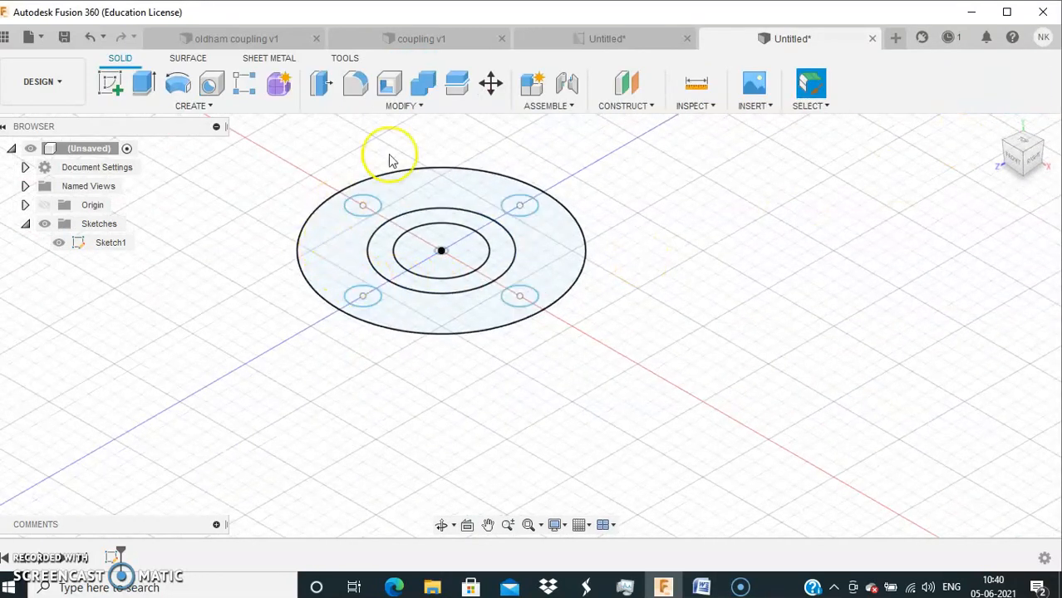
- Check the flange thickness in the reference drawing and extrude the ring outside the 40 mm circle, excluding the bolt holes, 8 mm as a new body
{"action": "left_click", "coordinate": [556, 37]}
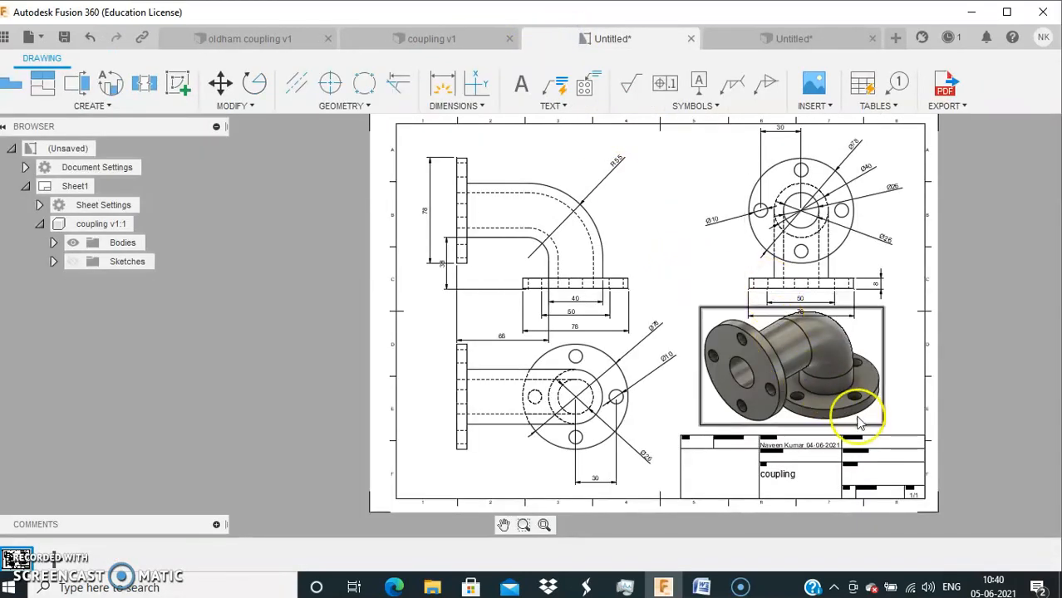
{"action": "scroll", "coordinate": [871, 288], "scroll_direction": "up", "scroll_amount": 3}
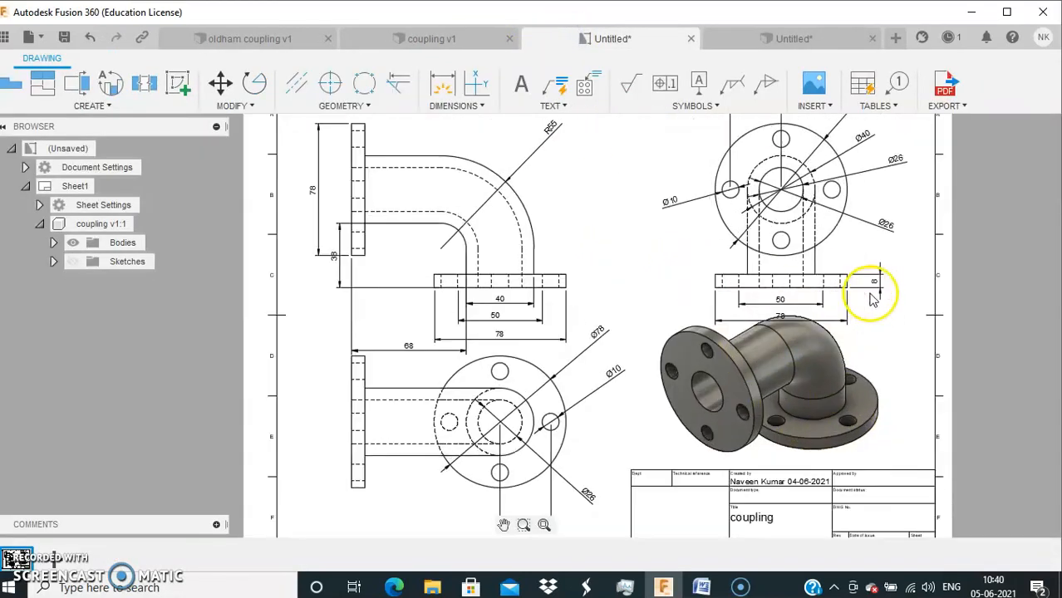
{"action": "scroll", "coordinate": [871, 308], "scroll_direction": "down", "scroll_amount": 5}
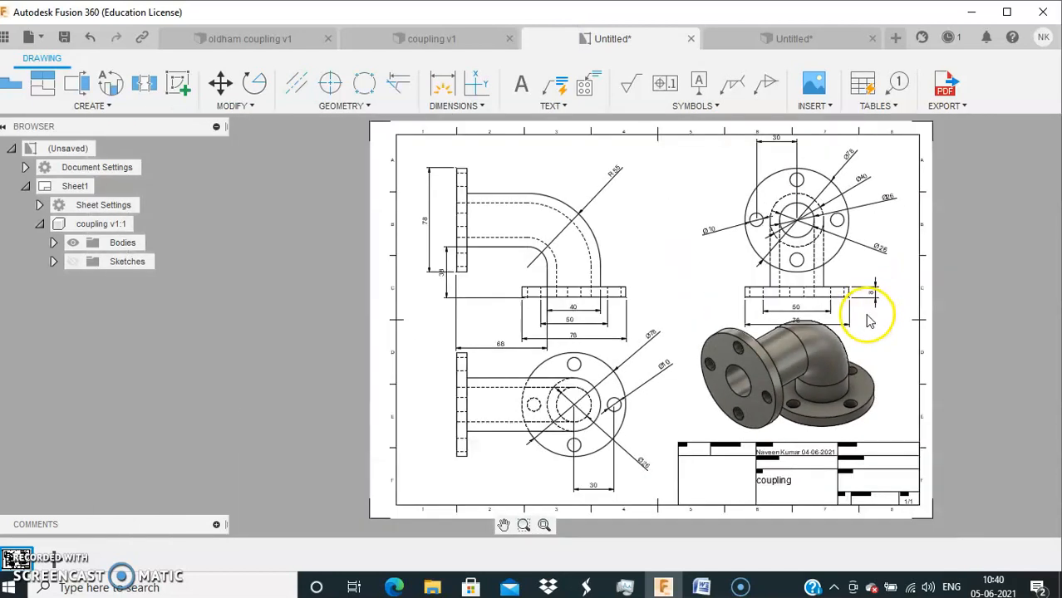
{"action": "left_click", "coordinate": [766, 37]}
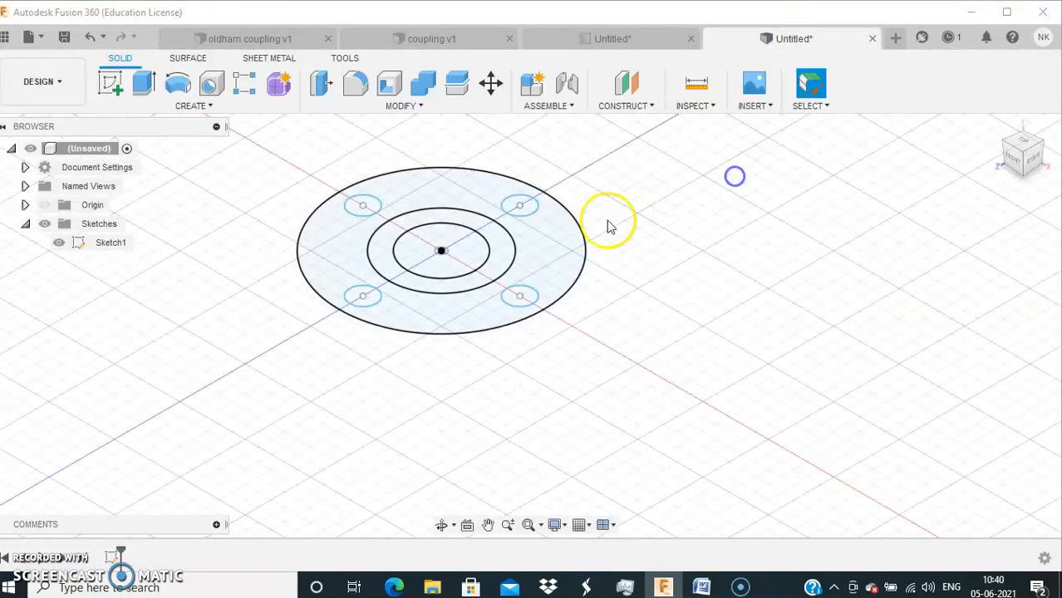
{"action": "left_click", "coordinate": [536, 251]}
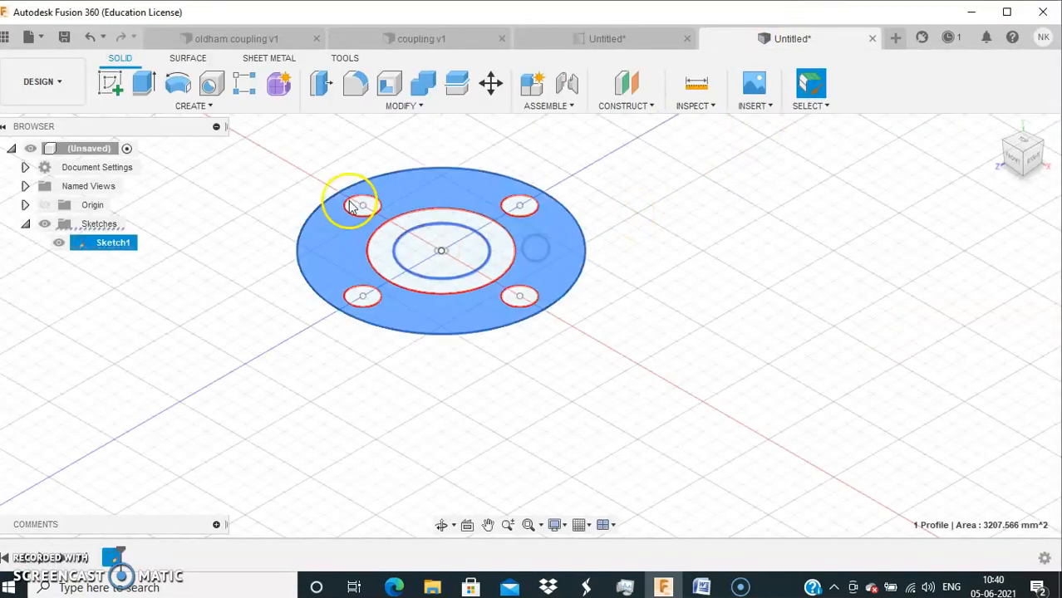
{"action": "left_click", "coordinate": [141, 84]}
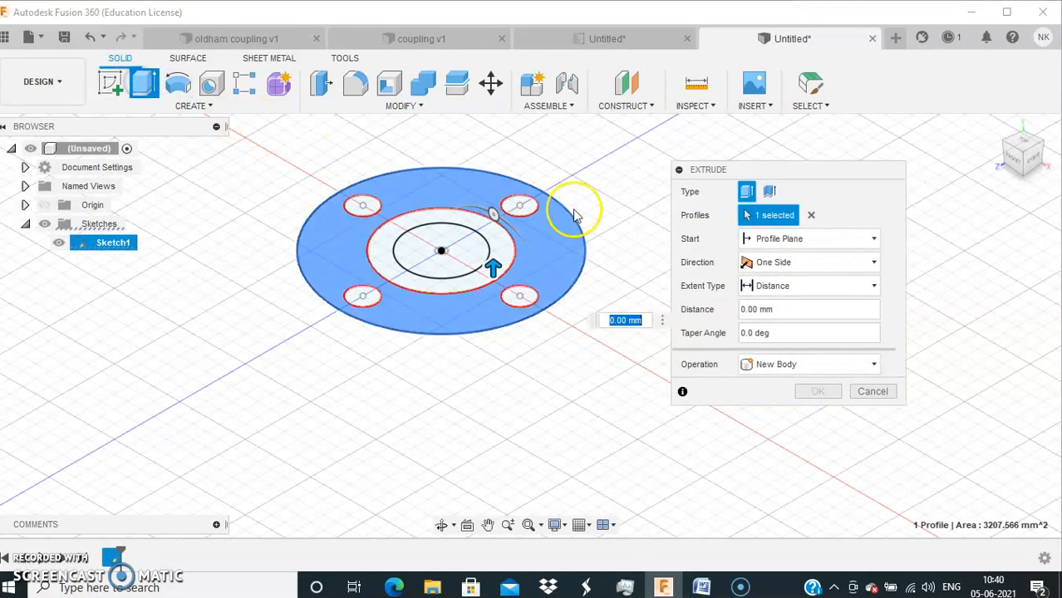
{"action": "left_click", "coordinate": [645, 320]}
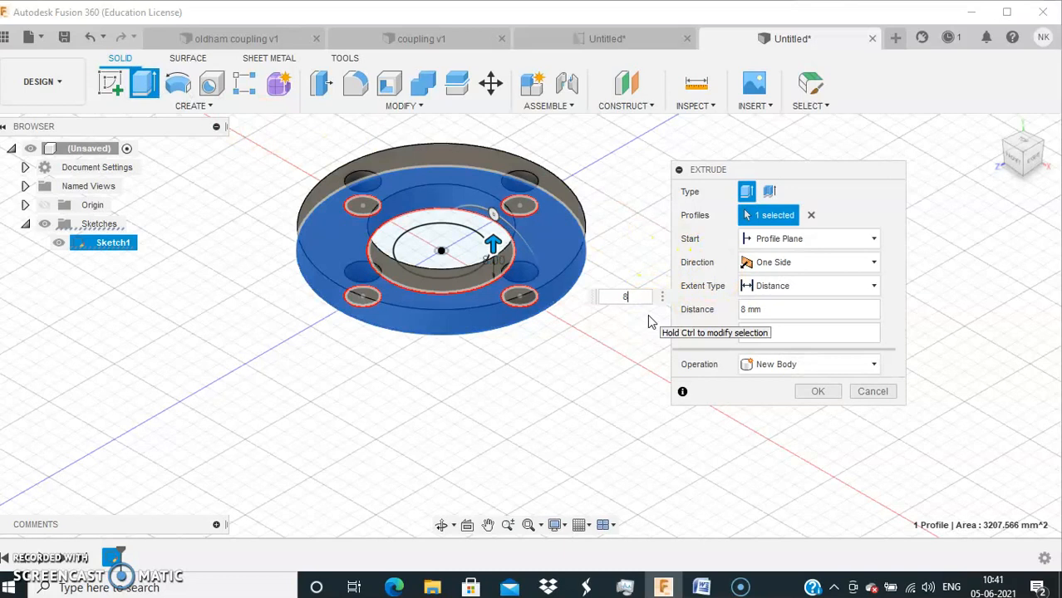
{"action": "key", "text": "Return"}
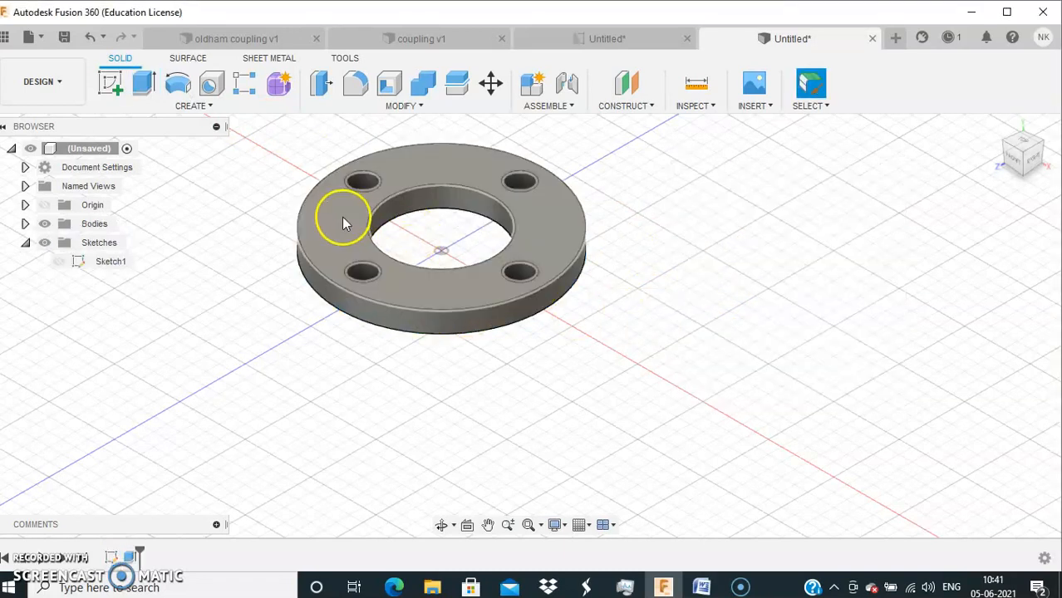
- Review the elbow shape in the reference drawing and start a new sketch on the vertical front plane through the origin
{"action": "mouse_move", "coordinate": [268, 229]}
{"action": "middle_mouse_down"}
{"action": "mouse_move", "coordinate": [297, 266]}
{"action": "mouse_move", "coordinate": [481, 310]}
{"action": "mouse_move", "coordinate": [481, 299]}
{"action": "middle_mouse_up"}
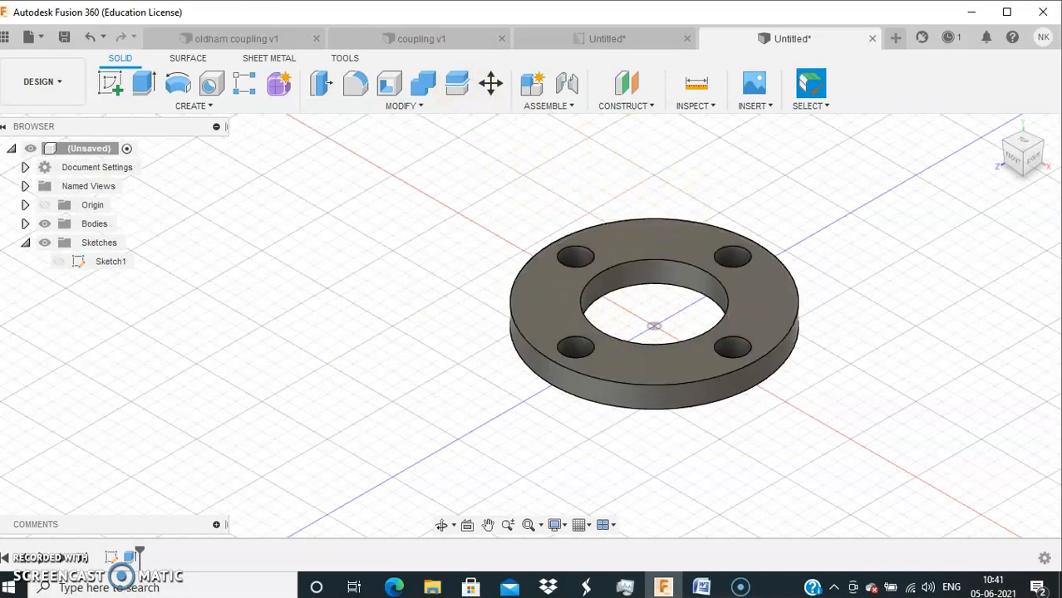
{"action": "left_click", "coordinate": [616, 42]}
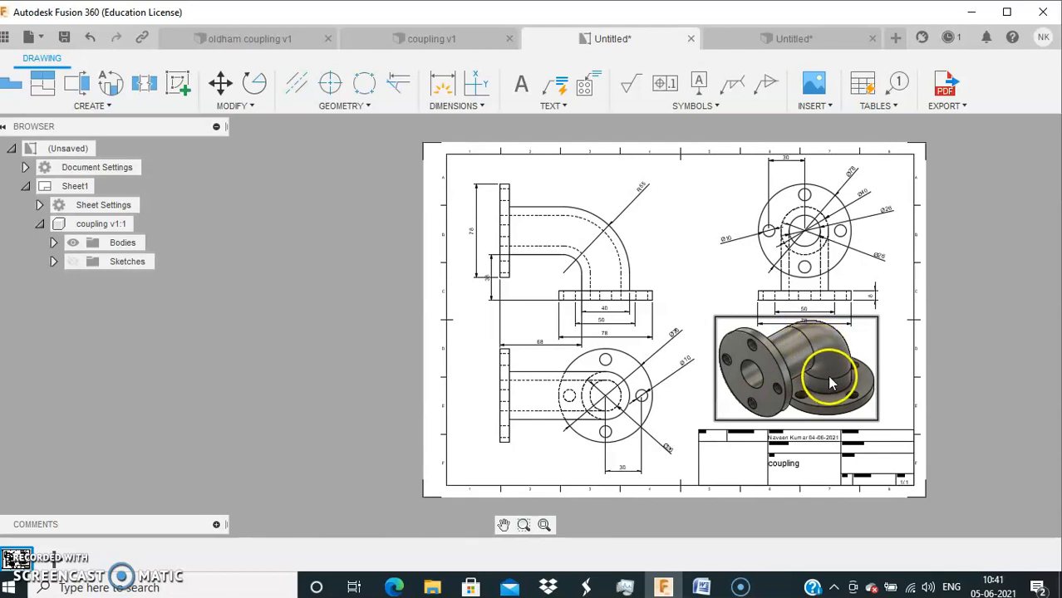
{"action": "left_click", "coordinate": [764, 39]}
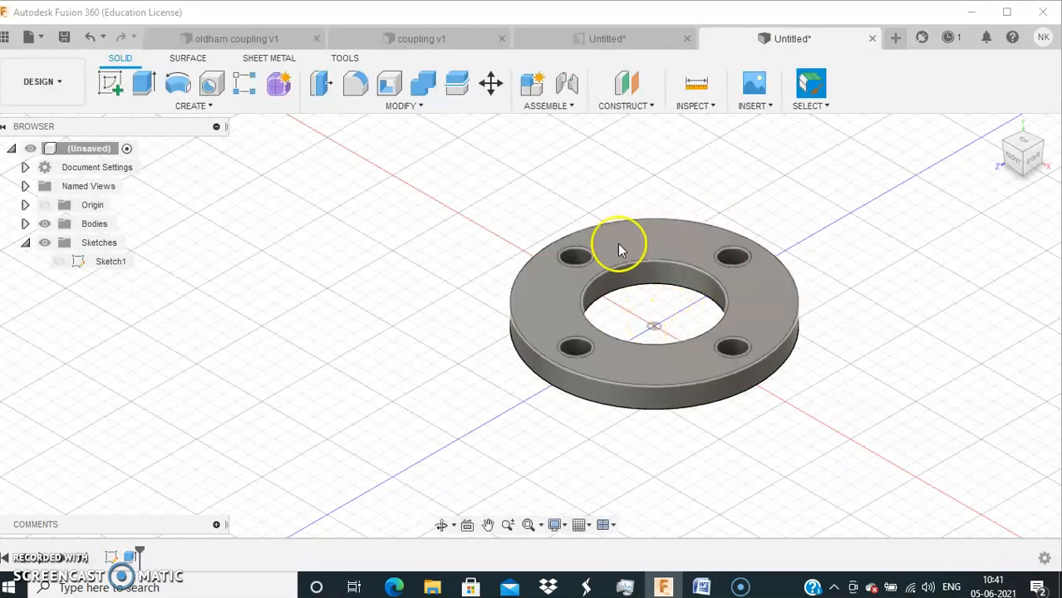
{"action": "left_click", "coordinate": [117, 93]}
{"action": "left_click", "coordinate": [692, 291]}
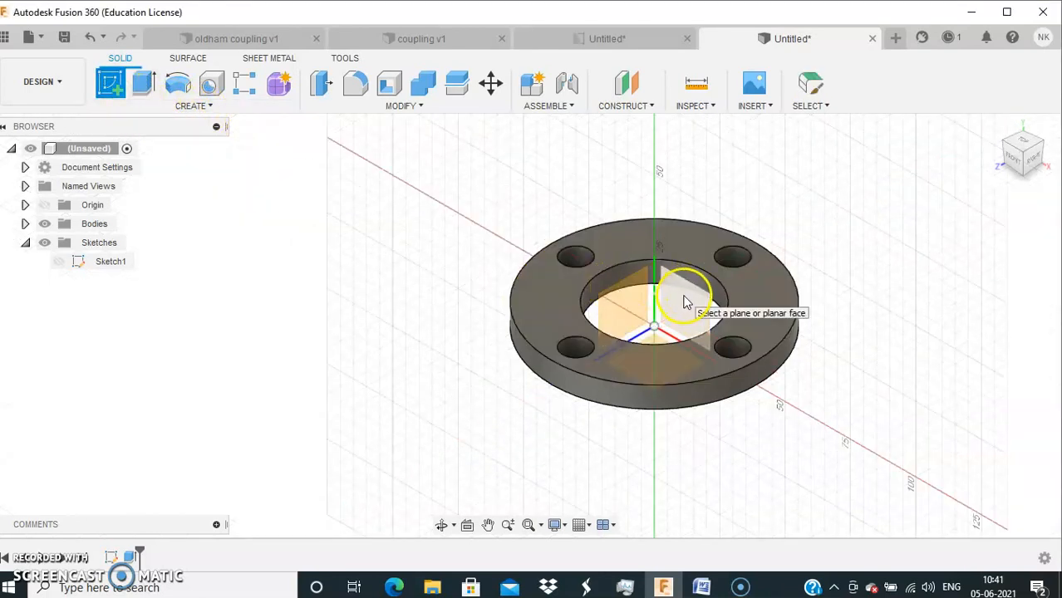
{"action": "left_click", "coordinate": [687, 303]}
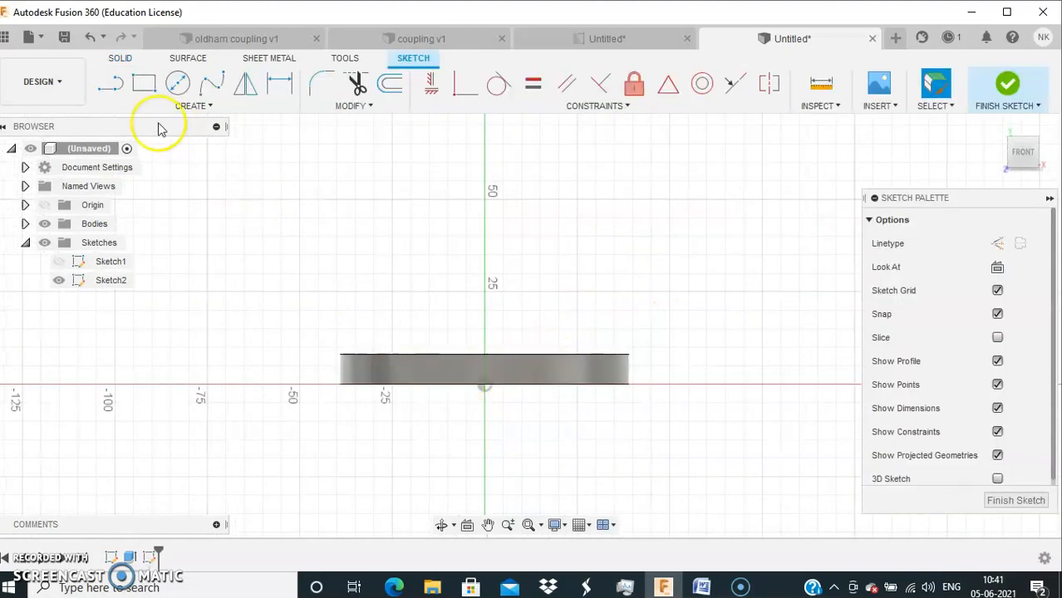
- Check the elbow's height and length dimensions in the reference drawing and sketch a 58 mm vertical line upward from the origin
{"action": "left_click", "coordinate": [582, 39]}
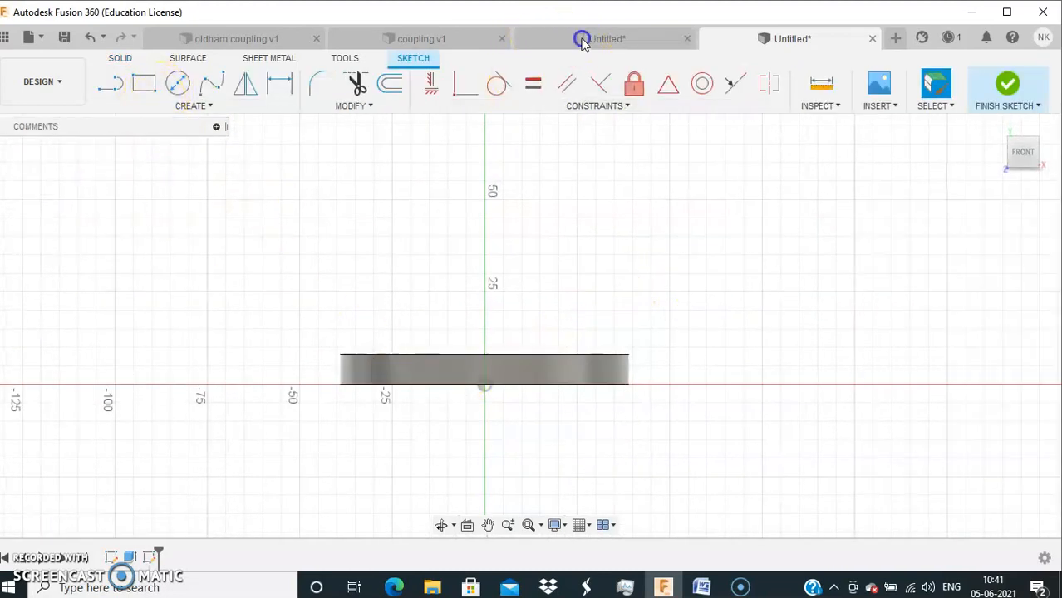
{"action": "scroll", "coordinate": [682, 266], "scroll_direction": "up", "scroll_amount": 1}
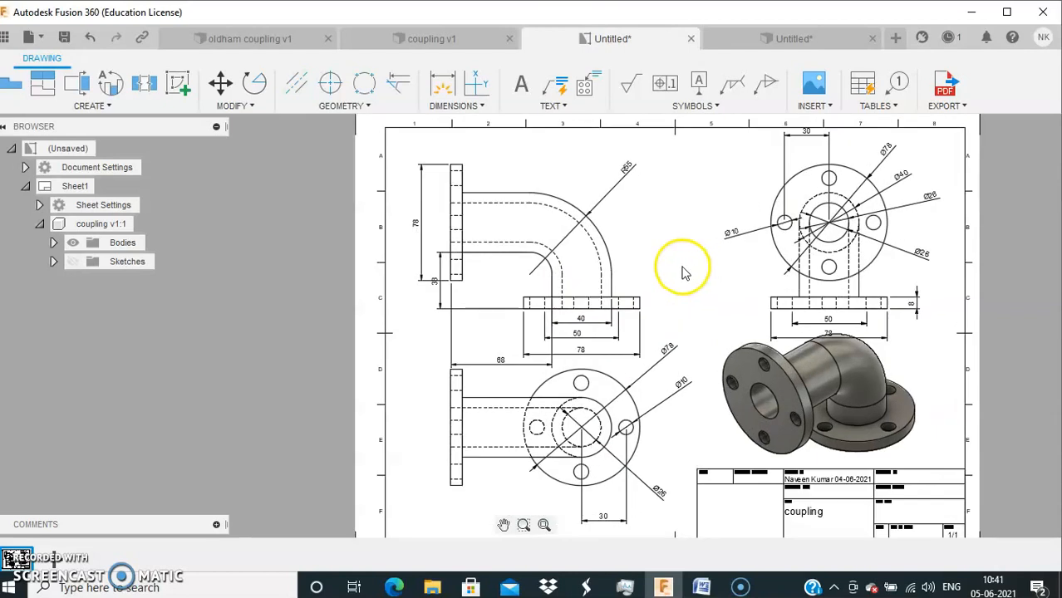
{"action": "scroll", "coordinate": [682, 267], "scroll_direction": "up", "scroll_amount": 1}
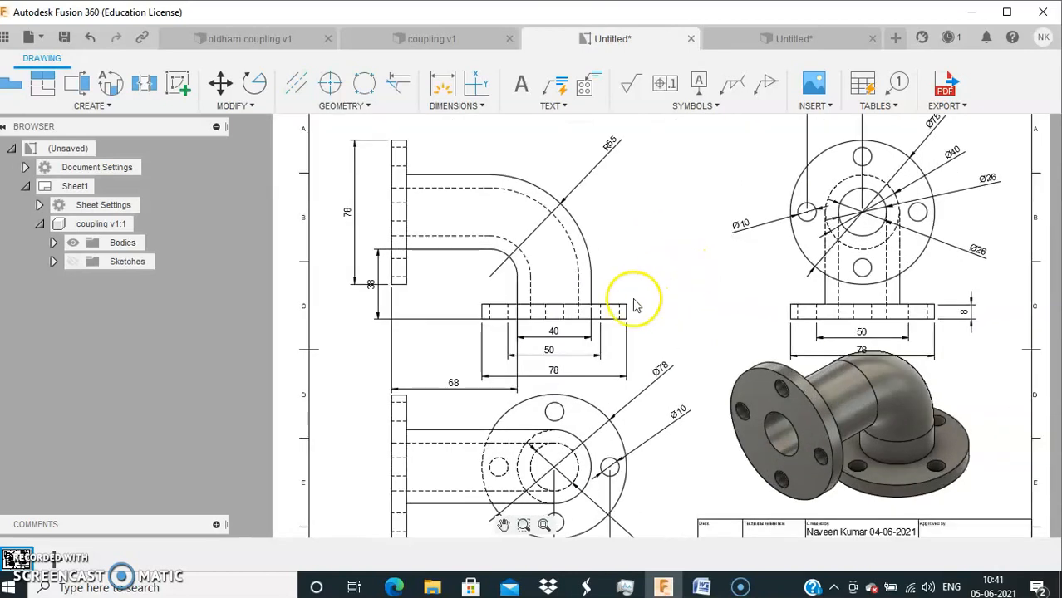
{"action": "left_click", "coordinate": [376, 306]}
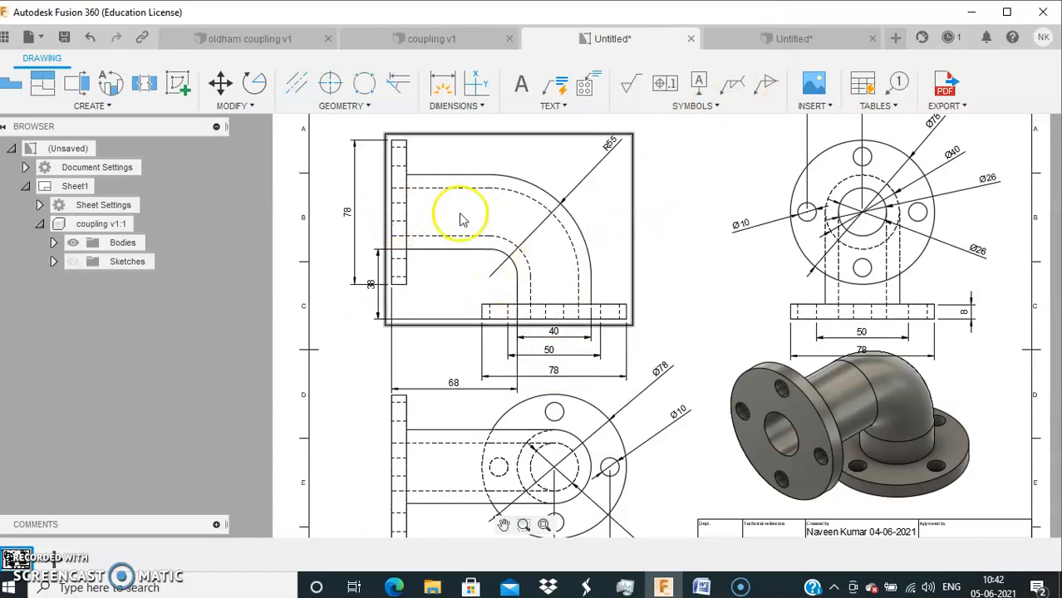
{"action": "left_click", "coordinate": [777, 42]}
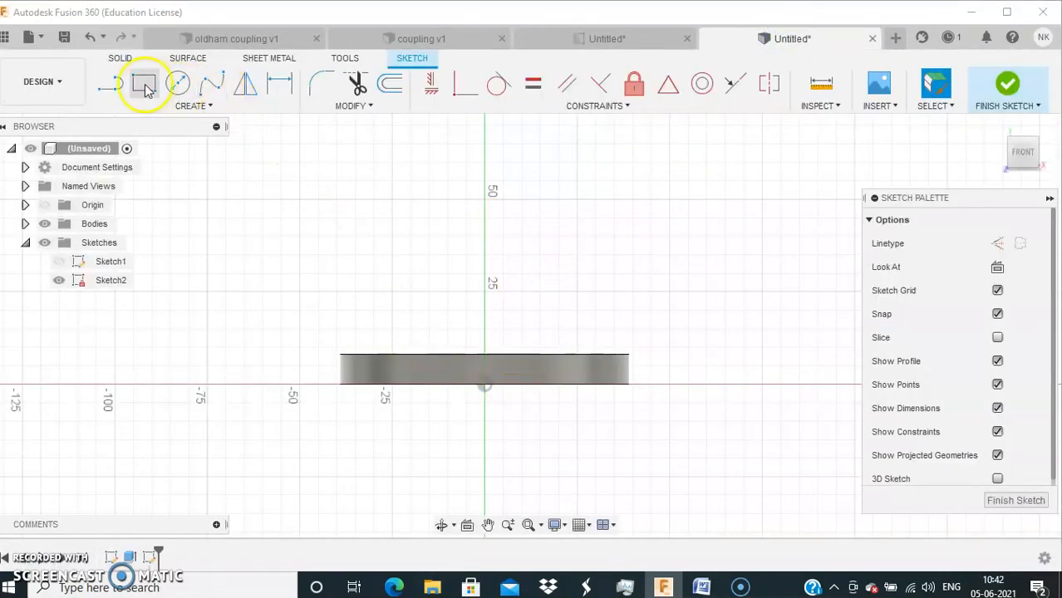
{"action": "left_click", "coordinate": [111, 84]}
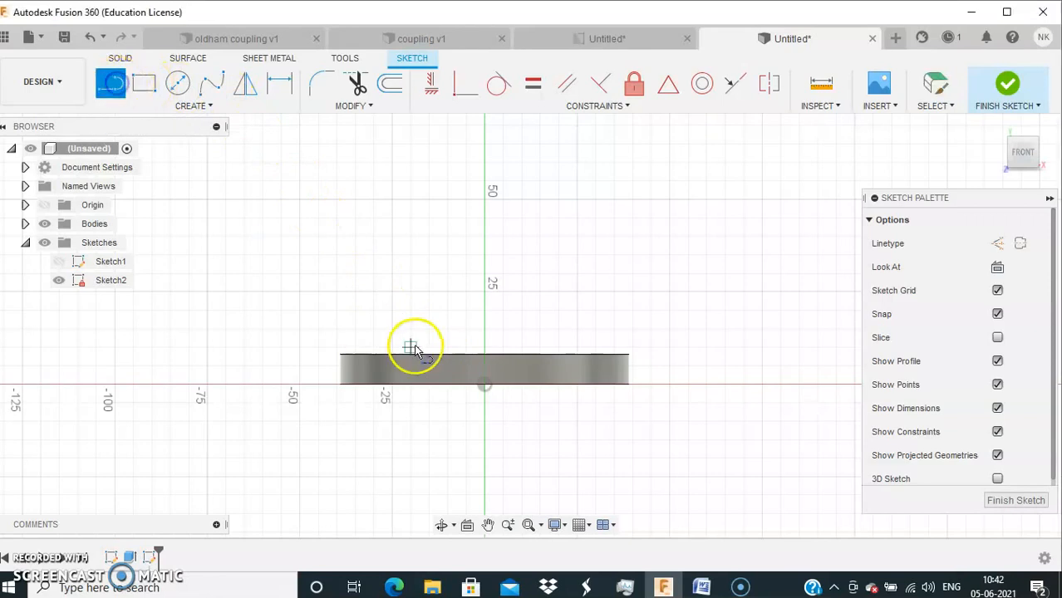
{"action": "left_click", "coordinate": [485, 386]}
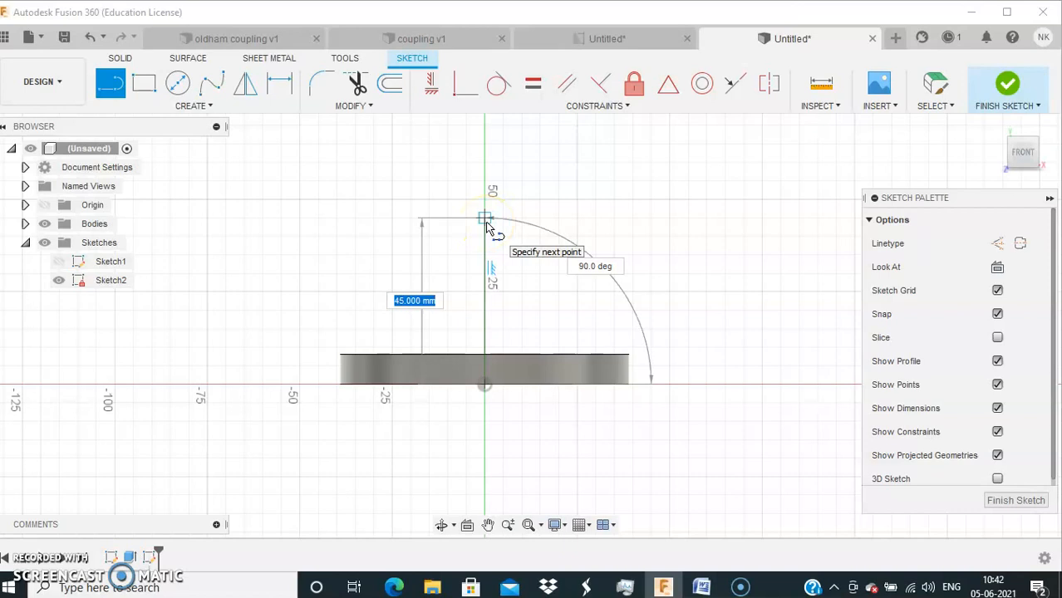
{"action": "type", "text": "58"}
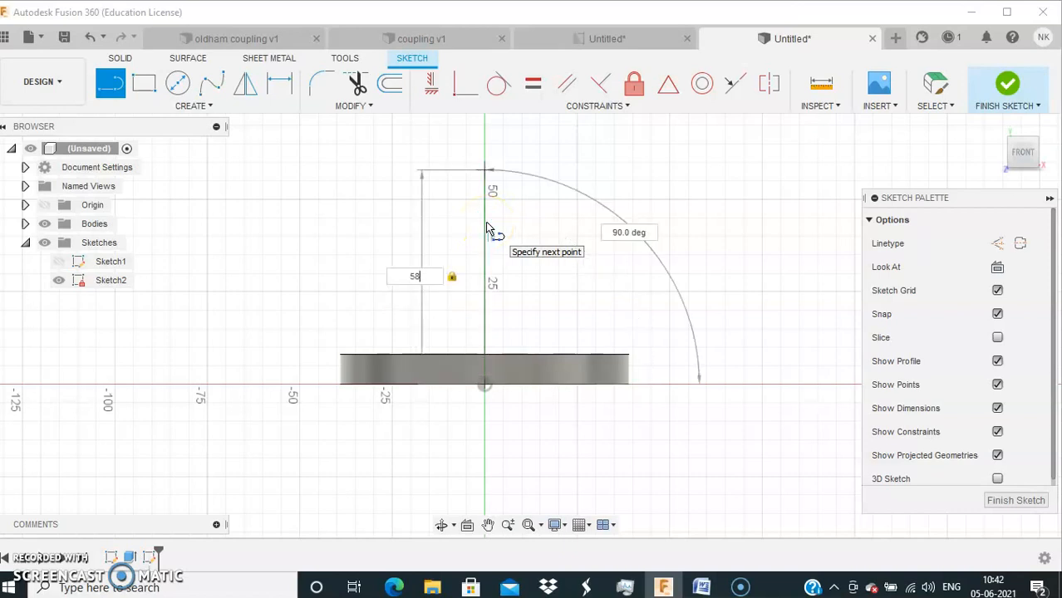
{"action": "key", "text": "Return"}
{"action": "key", "text": "Escape"}
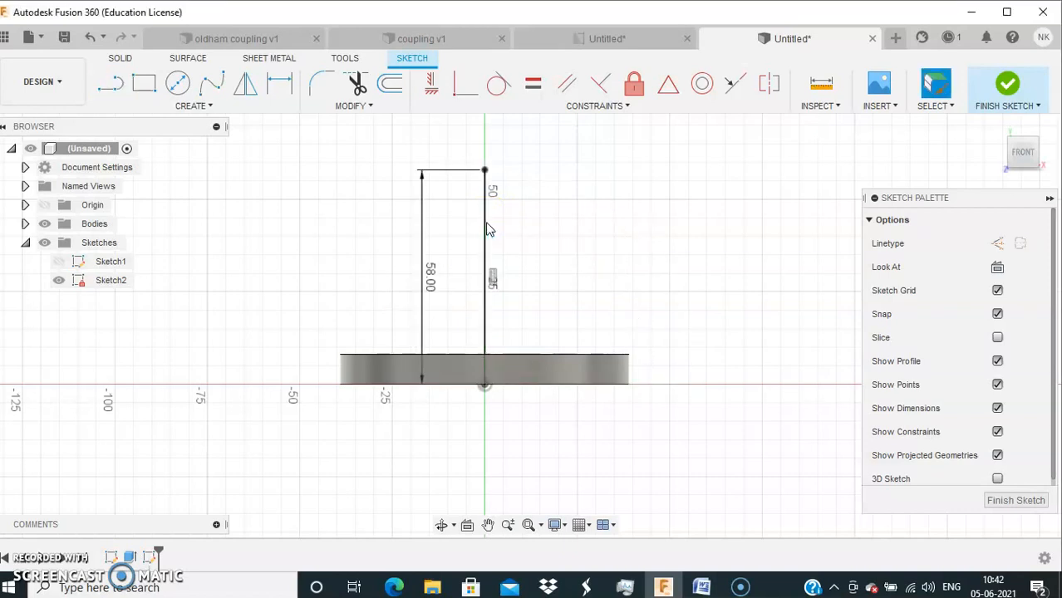
- Sketch an 88 mm horizontal line toward negative X from the upper end of the vertical line
{"action": "left_click", "coordinate": [100, 85]}
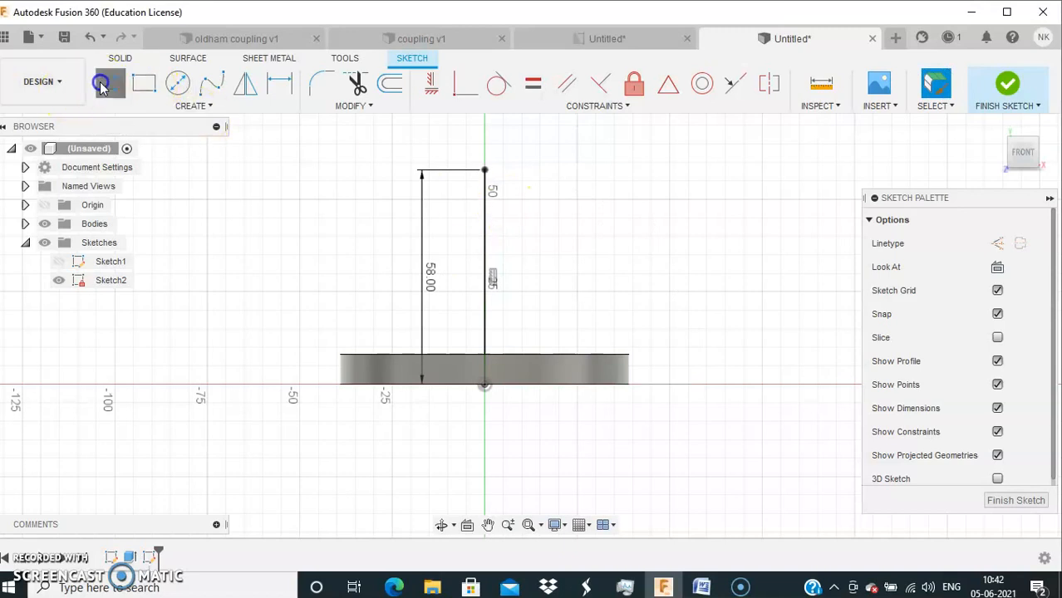
{"action": "left_click", "coordinate": [484, 171]}
{"action": "left_click_drag", "start_coordinate": [485, 174], "coordinate": [218, 179]}
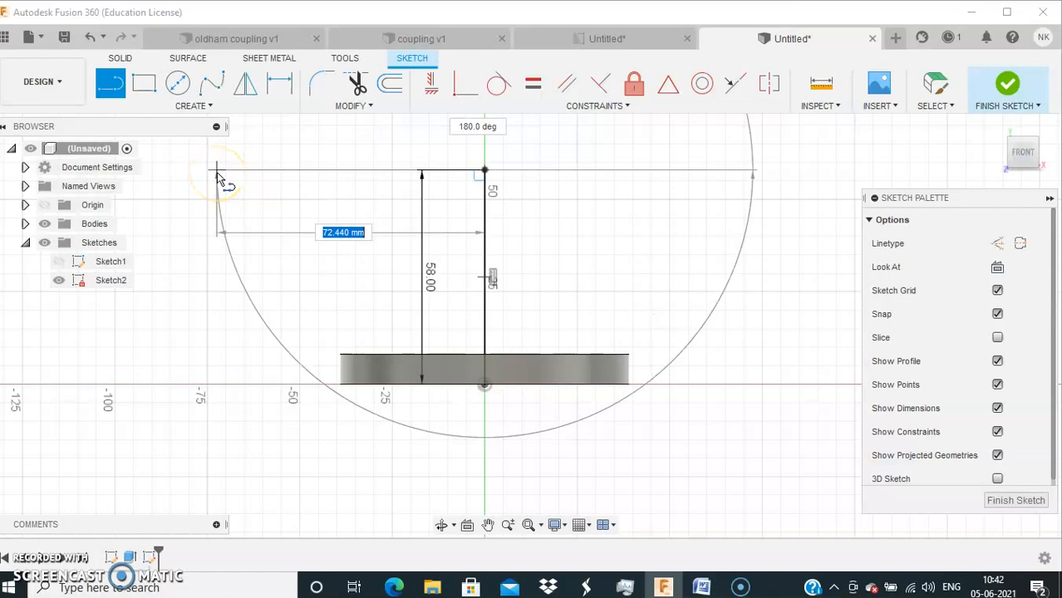
{"action": "key", "text": "Tab"}
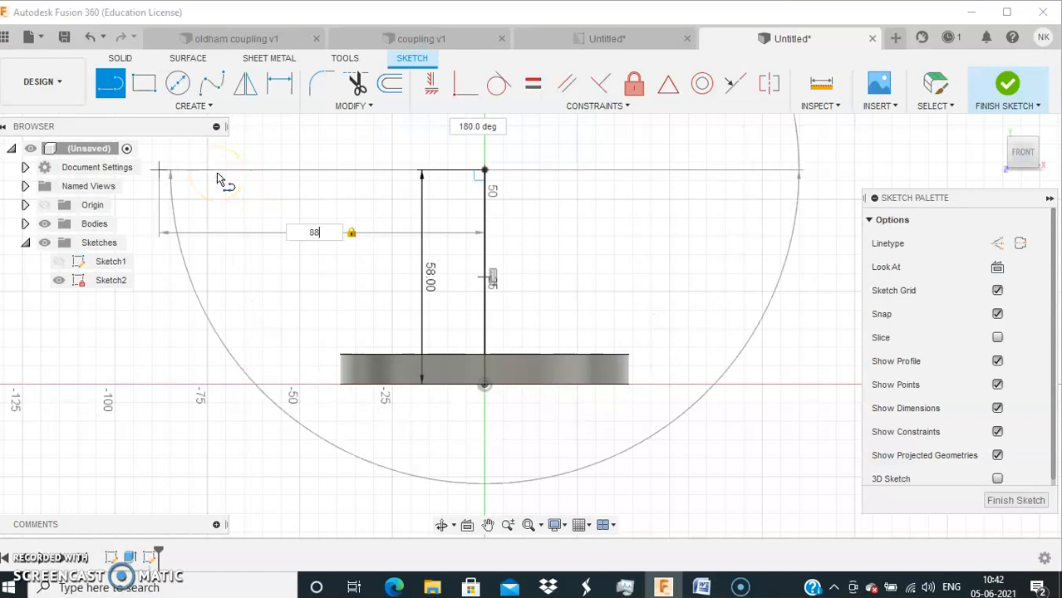
{"action": "key", "text": "Return"}
{"action": "key", "text": "Escape"}
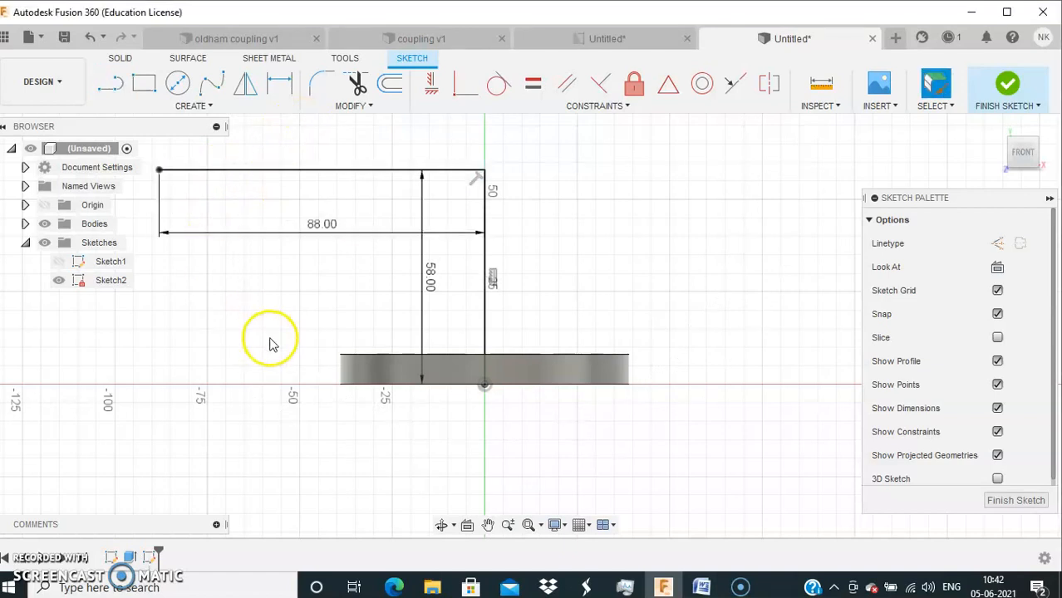
- Check the bend radius in the reference drawing, fillet the corner between the two path lines with a 35 mm radius, and finish the sketch
{"action": "middle_click_drag", "start_coordinate": [266, 351], "coordinate": [358, 374]}
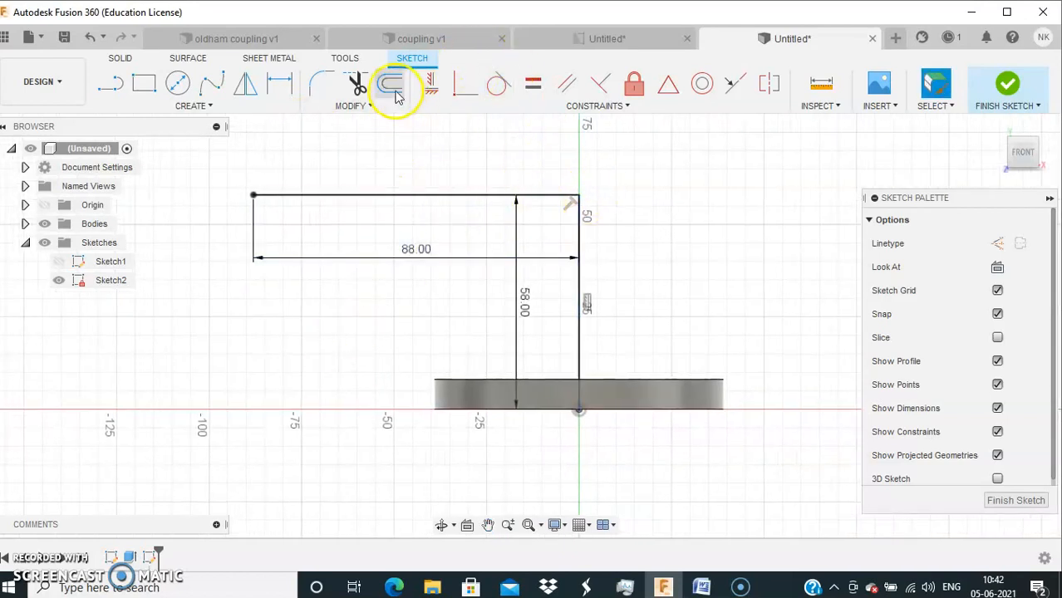
{"action": "left_click", "coordinate": [588, 40]}
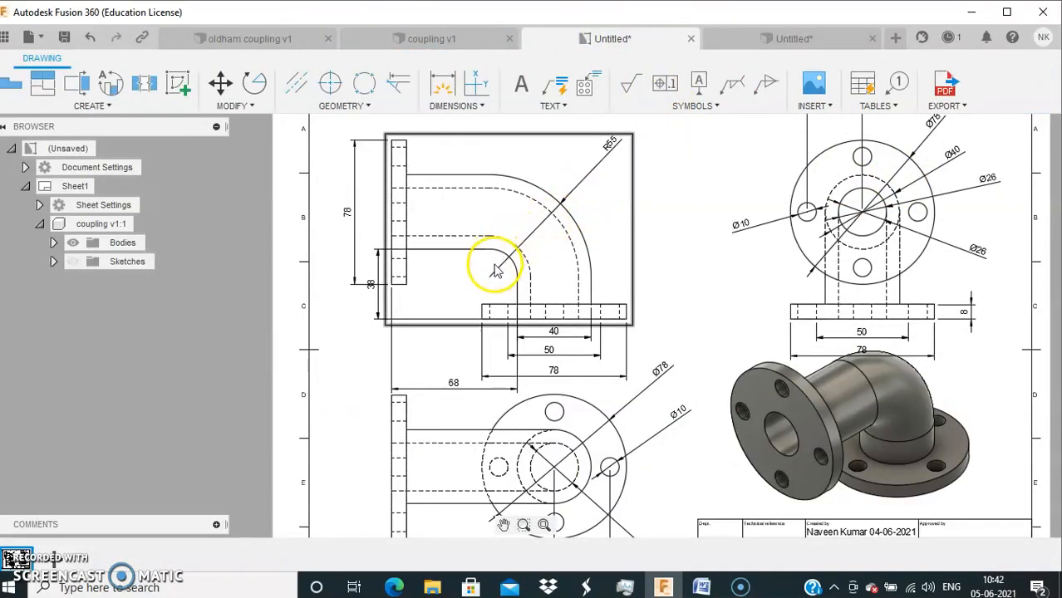
{"action": "left_click", "coordinate": [765, 38]}
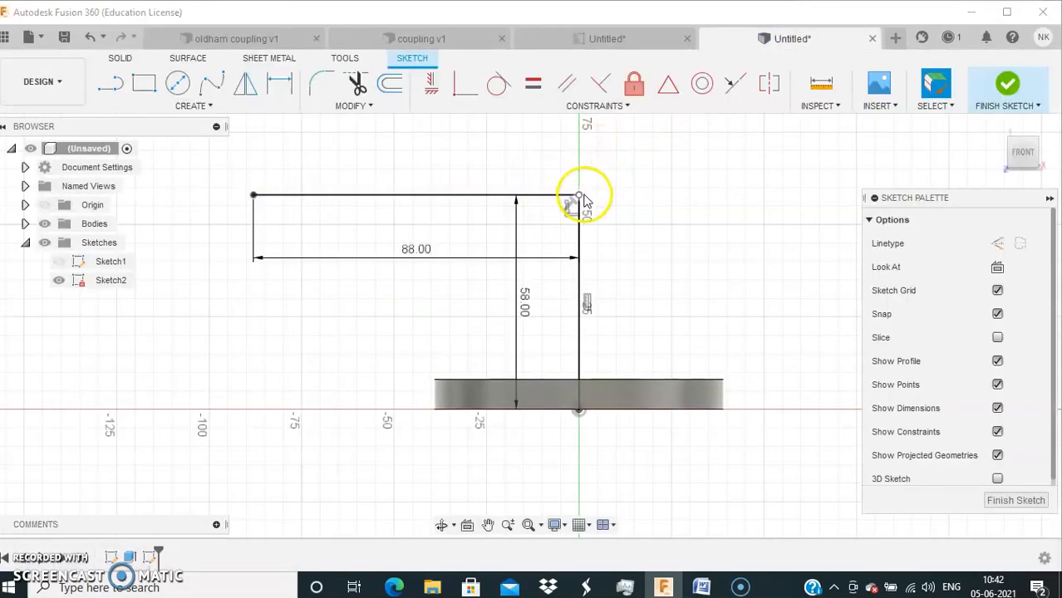
{"action": "left_click", "coordinate": [579, 196]}
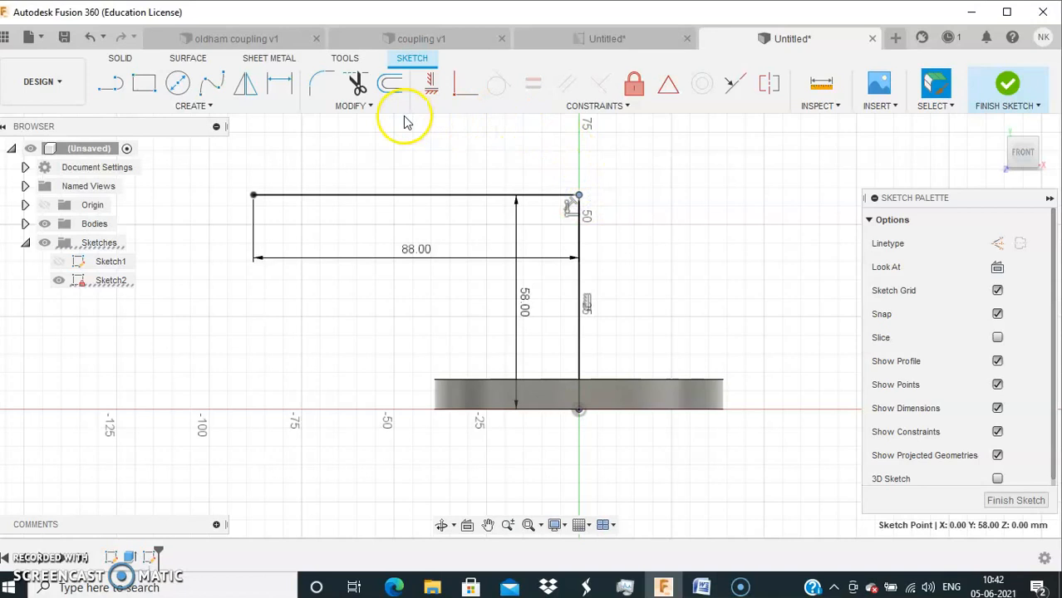
{"action": "left_click", "coordinate": [322, 83]}
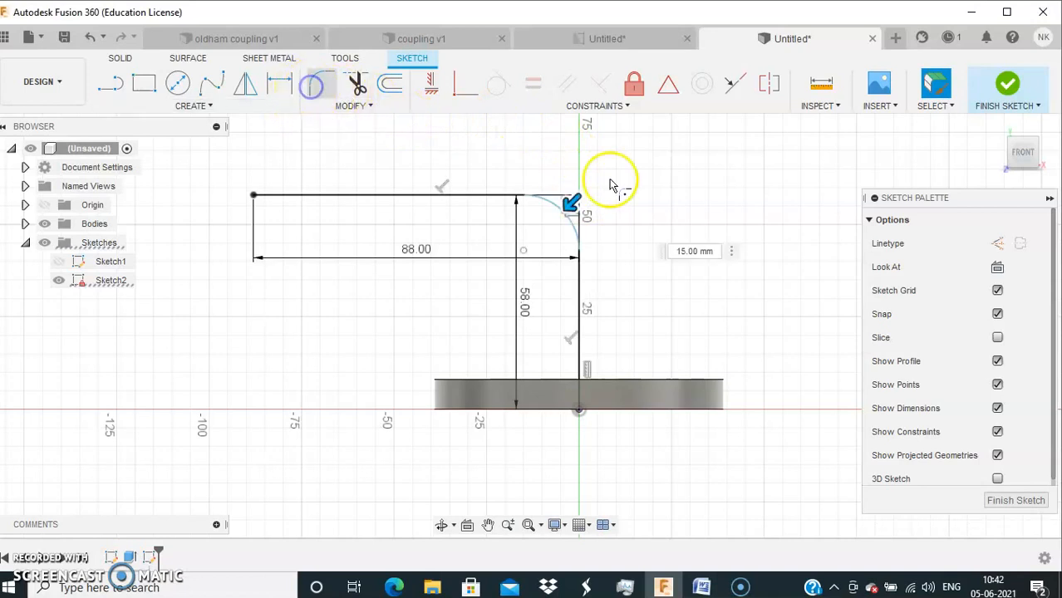
{"action": "type", "text": "3"}
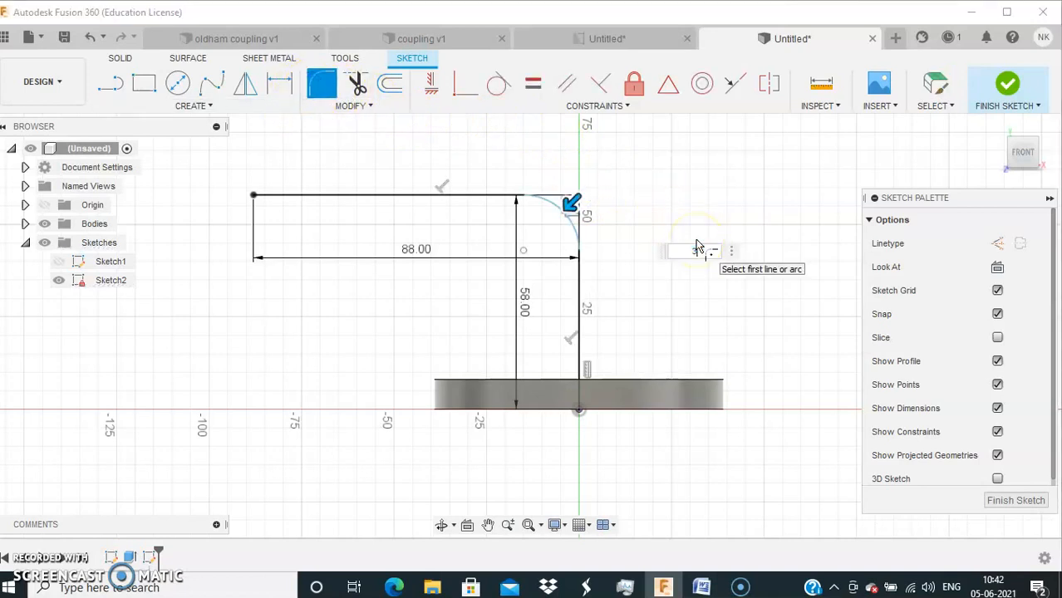
{"action": "type", "text": "5"}
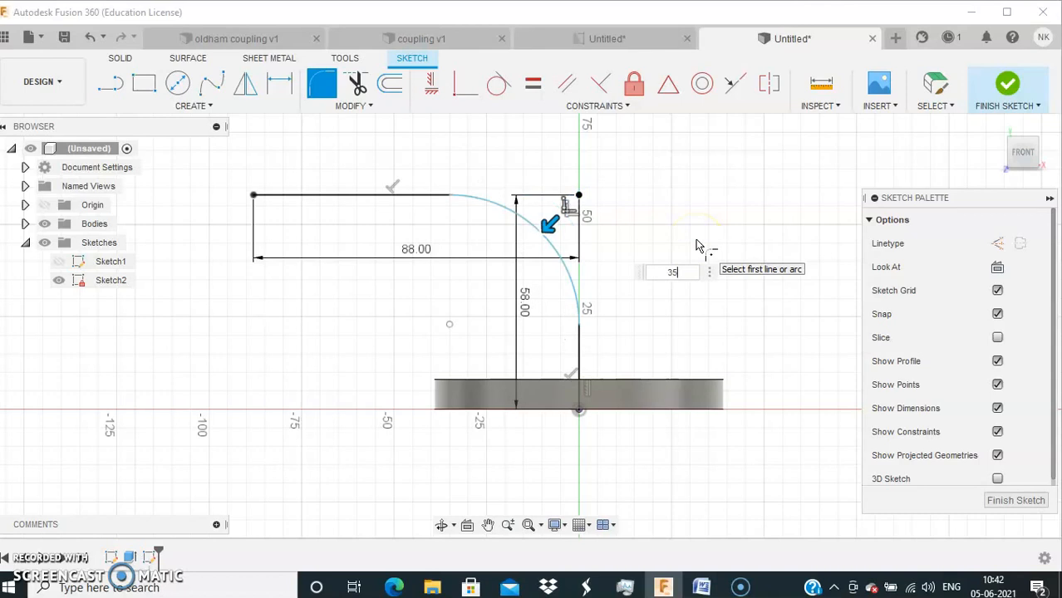
{"action": "key", "text": "Return"}
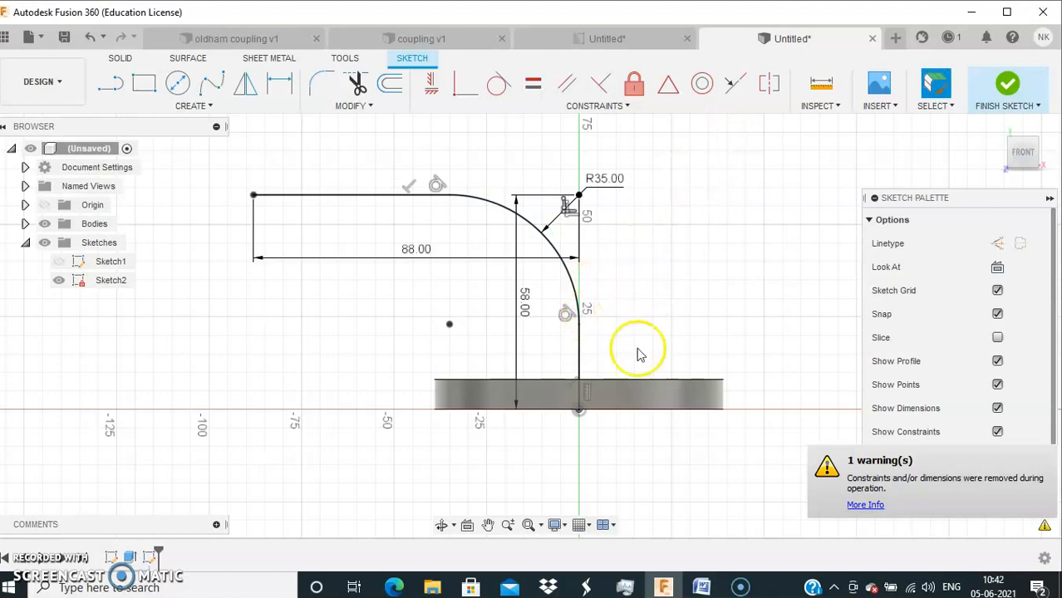
{"action": "left_click", "coordinate": [1008, 83]}
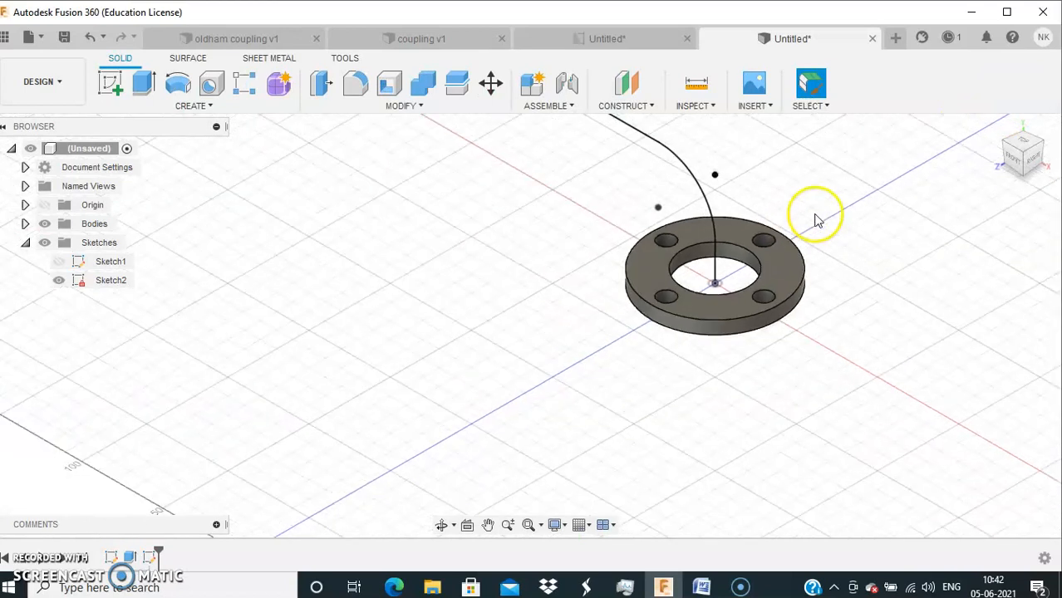
- Show the base flange sketch and sweep its central ring profile along the bent path, joined to the flange, with perpendicular orientation
{"action": "scroll", "coordinate": [831, 197], "scroll_direction": "down", "scroll_amount": 1}
{"action": "middle_click_drag", "start_coordinate": [831, 198], "coordinate": [809, 304]}
{"action": "scroll", "coordinate": [760, 273], "scroll_direction": "down", "scroll_amount": 3}
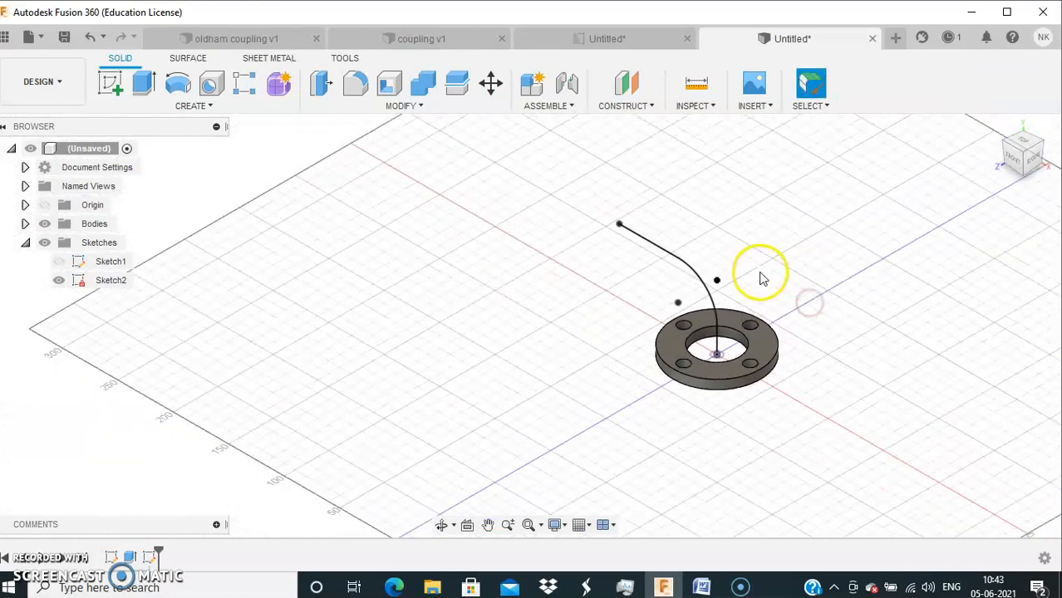
{"action": "left_click", "coordinate": [181, 108]}
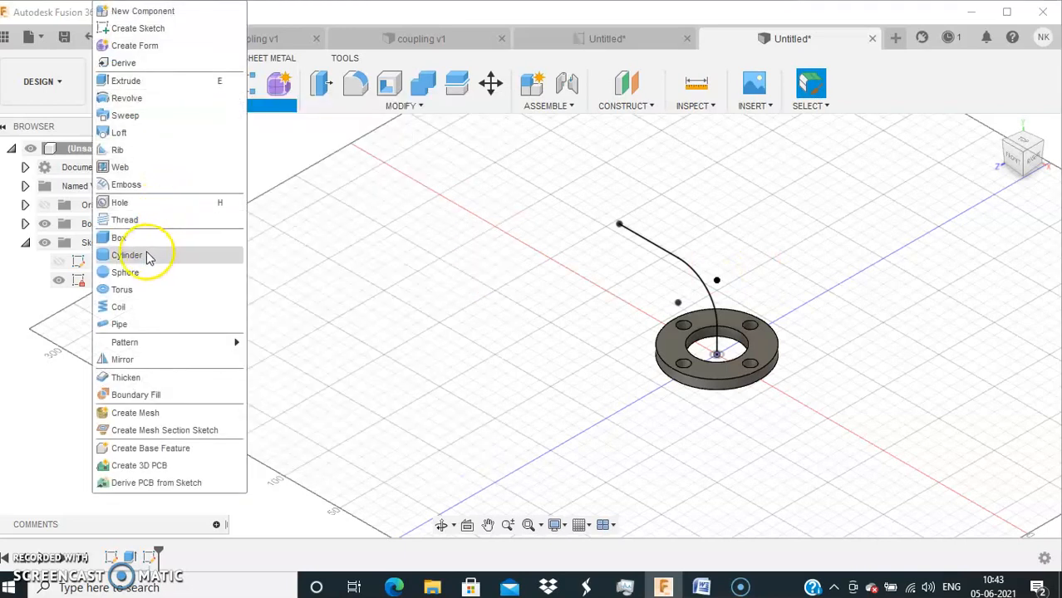
{"action": "left_click", "coordinate": [154, 115]}
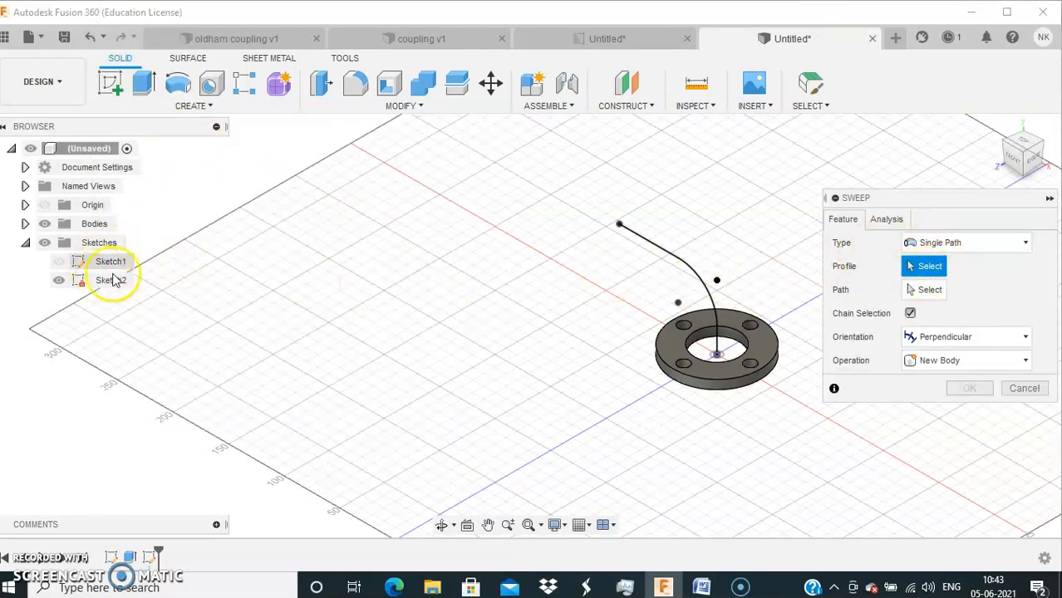
{"action": "left_click", "coordinate": [59, 262]}
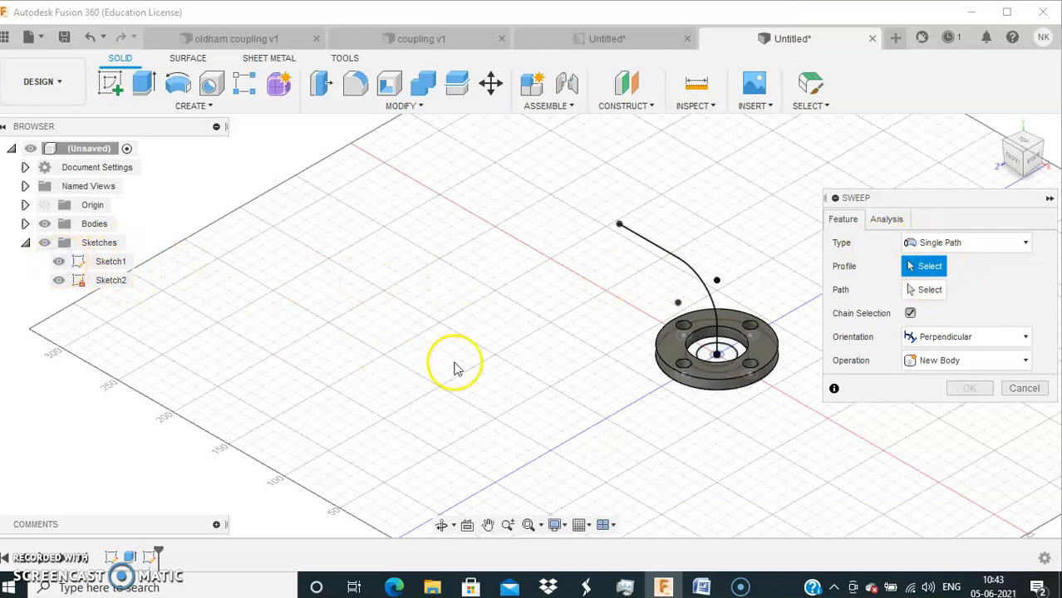
{"action": "left_click", "coordinate": [703, 351]}
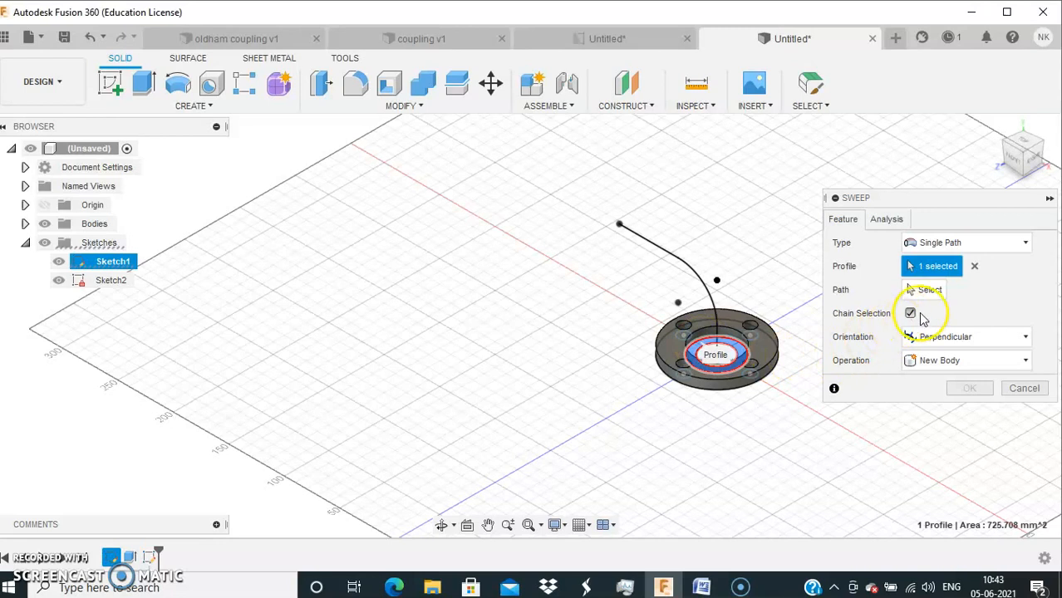
{"action": "left_click", "coordinate": [927, 290]}
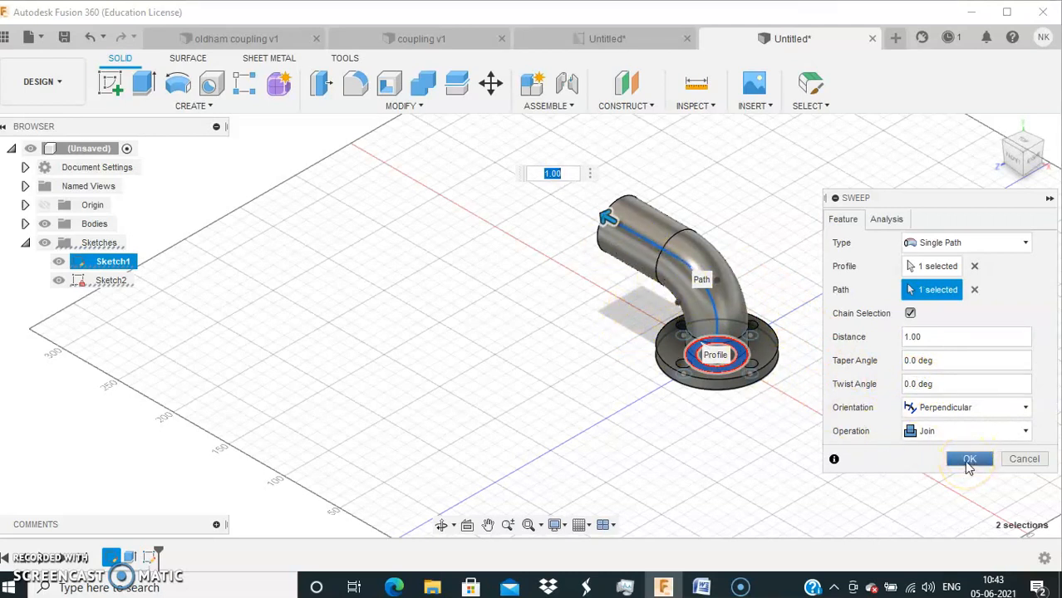
{"action": "left_click", "coordinate": [968, 460]}
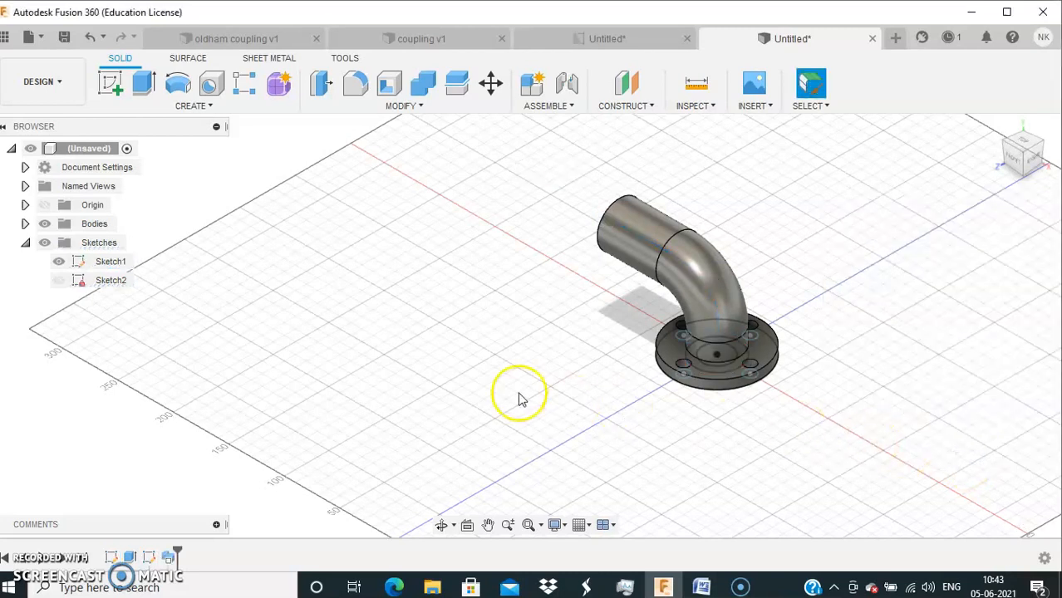
- Check the second flange in the reference drawing and start a new sketch on the open end face of the swept pipe
{"action": "middle_click_drag", "start_coordinate": [447, 368], "coordinate": [345, 354]}
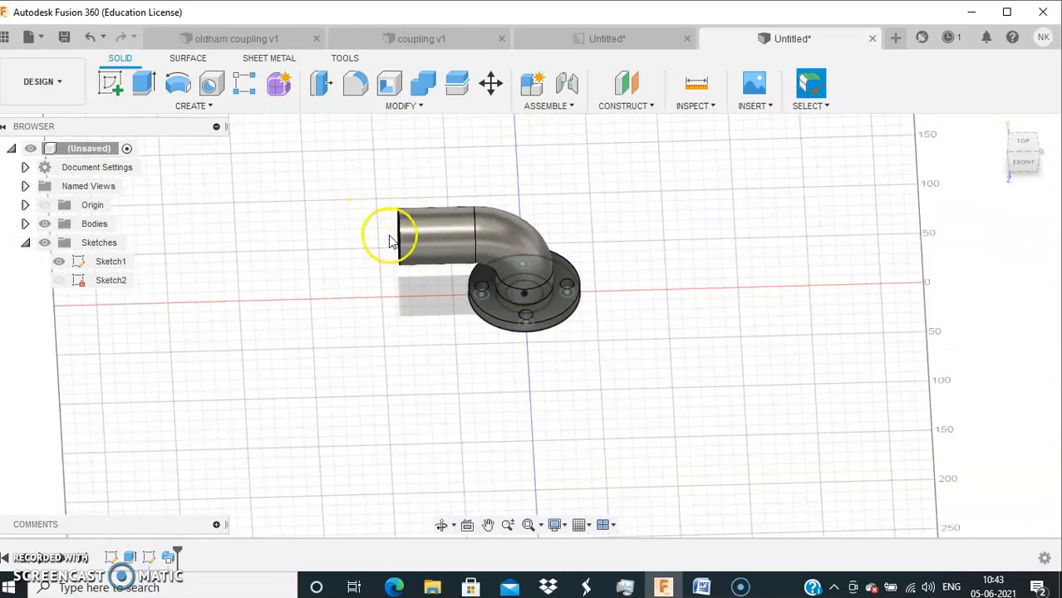
{"action": "left_click", "coordinate": [565, 42]}
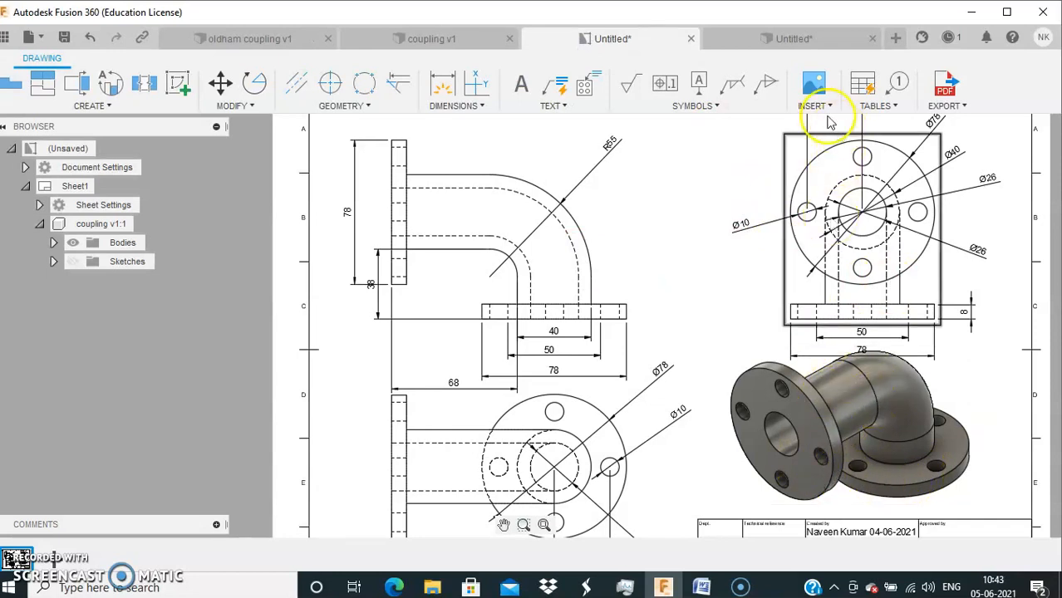
{"action": "left_click", "coordinate": [777, 37]}
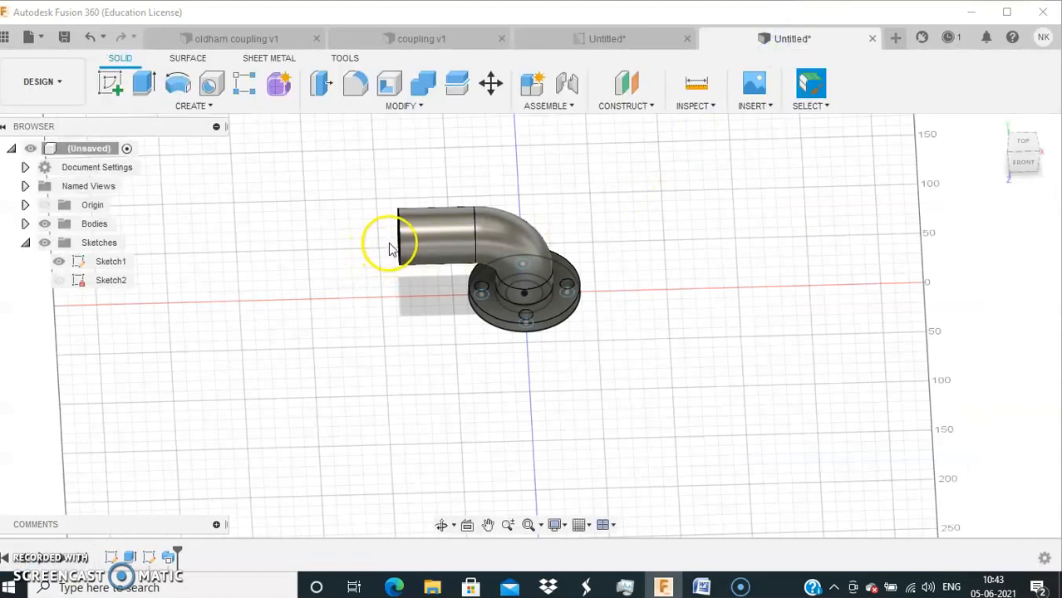
{"action": "left_click", "coordinate": [115, 91]}
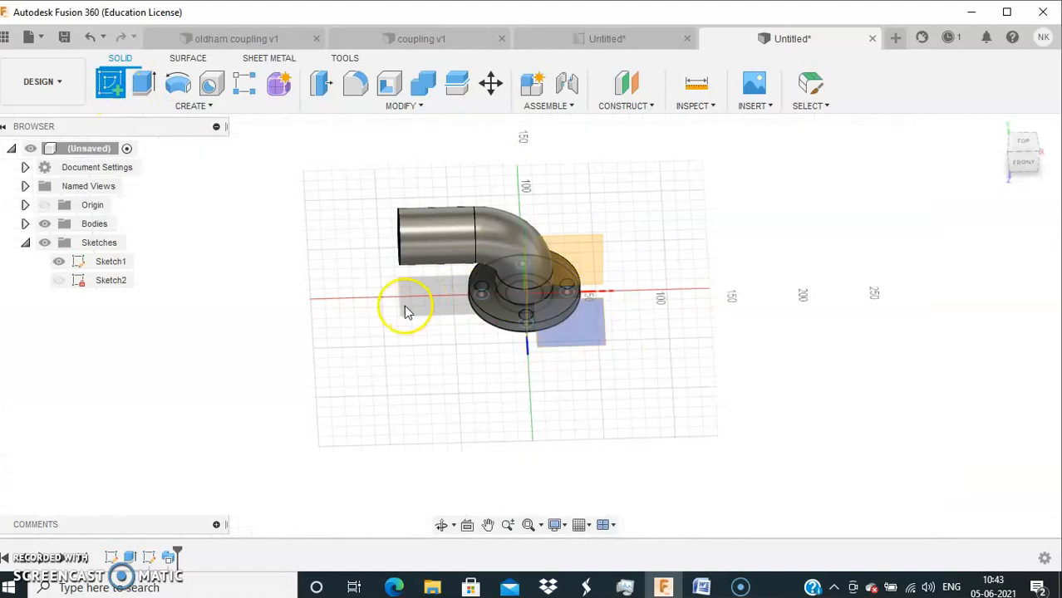
{"action": "scroll", "coordinate": [346, 330], "scroll_direction": "up", "scroll_amount": 4}
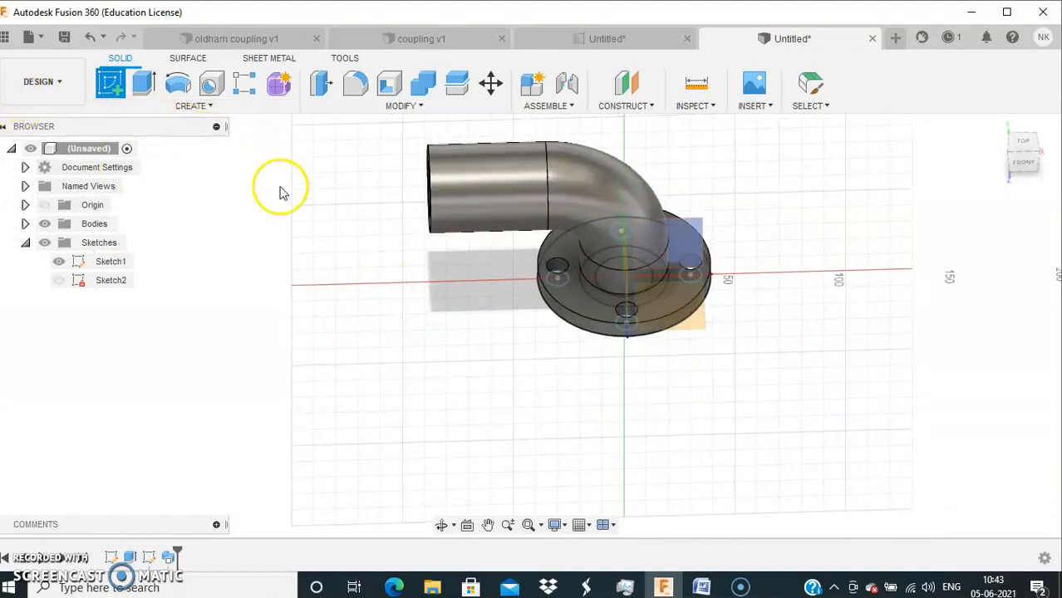
{"action": "middle_click_drag", "start_coordinate": [293, 206], "coordinate": [427, 265], "text": "shift"}
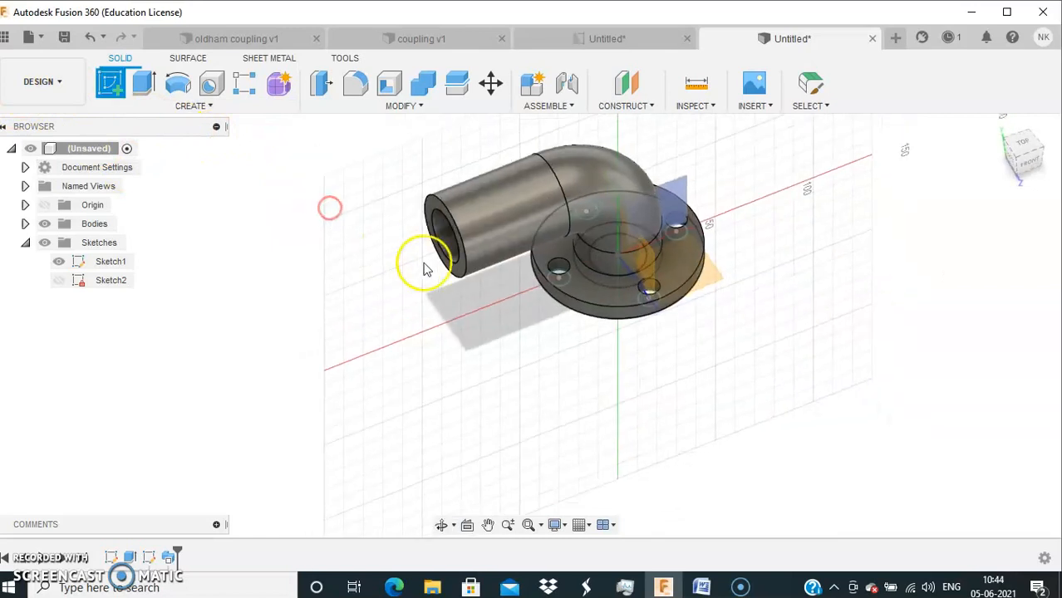
{"action": "left_click", "coordinate": [453, 268]}
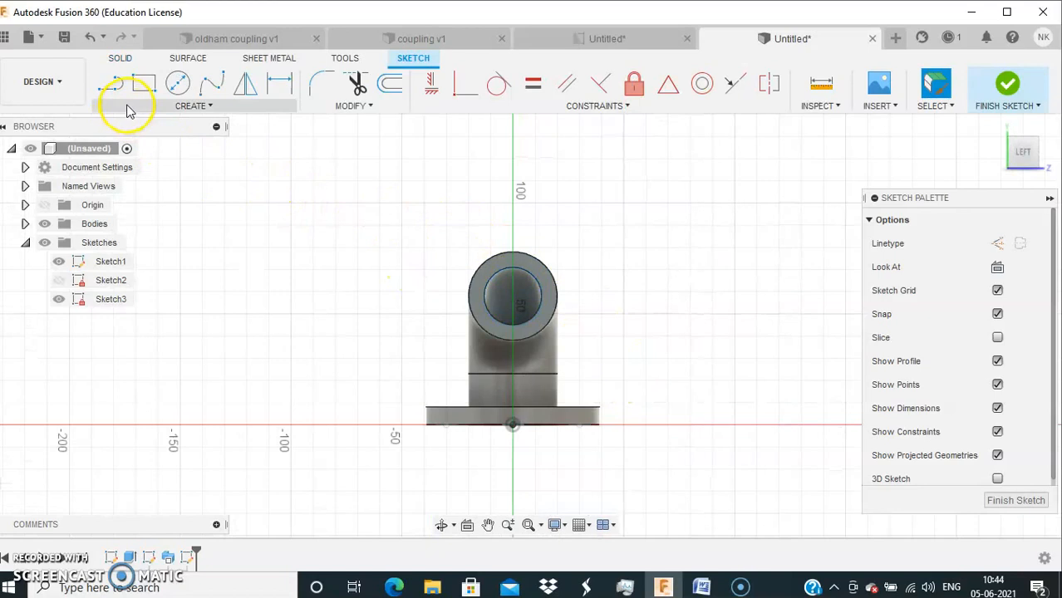
- Sketch a 78 mm diameter circle concentric with the pipe opening
{"action": "left_click", "coordinate": [177, 84]}
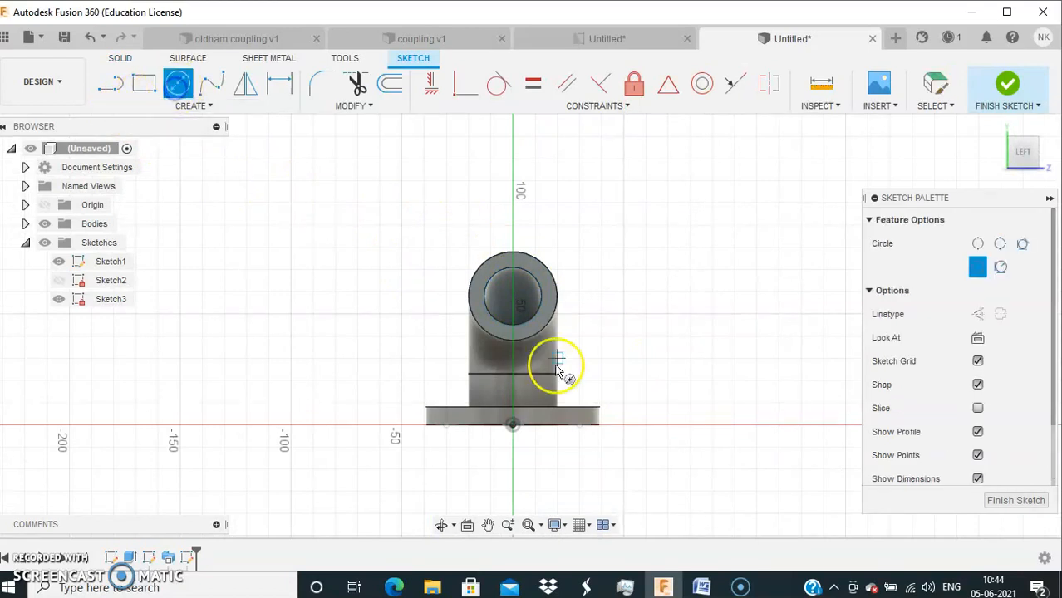
{"action": "left_click", "coordinate": [511, 301]}
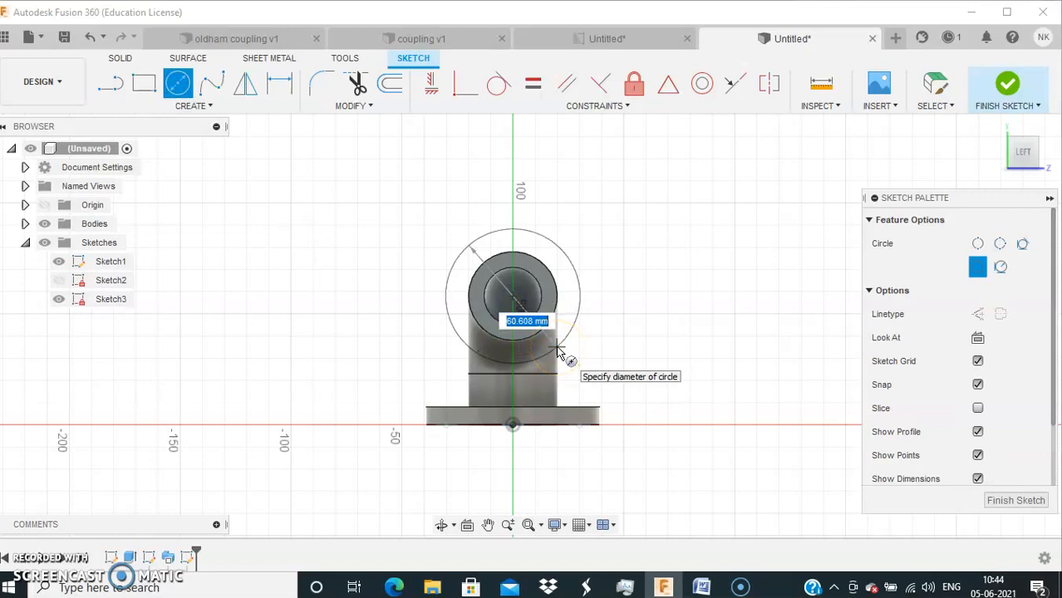
{"action": "type", "text": "7"}
{"action": "key", "text": "Return"}
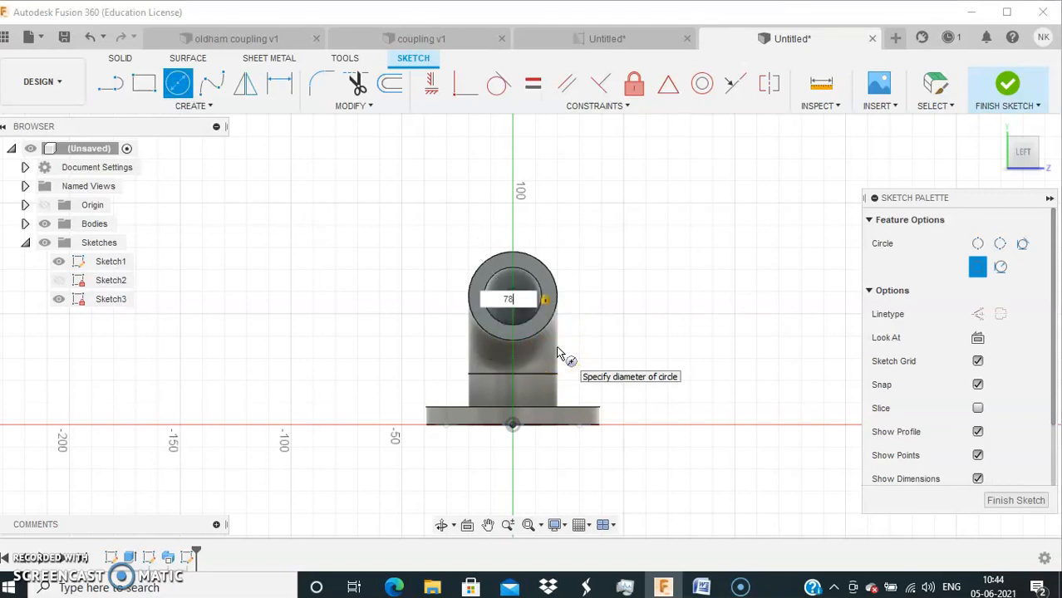
{"action": "type", "text": "8"}
{"action": "key", "text": "Return"}
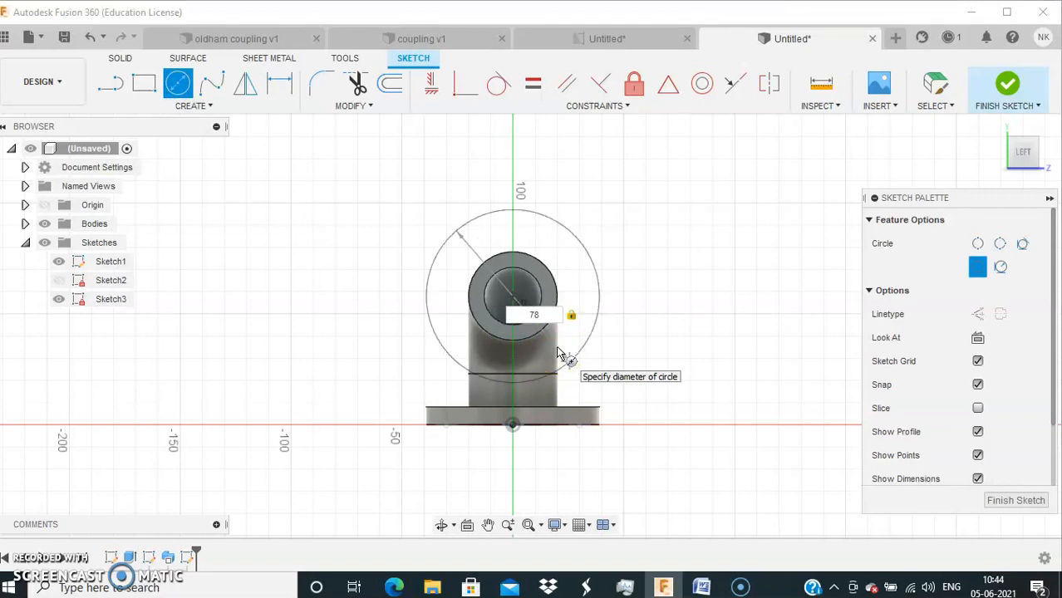
{"action": "key", "text": "Return"}
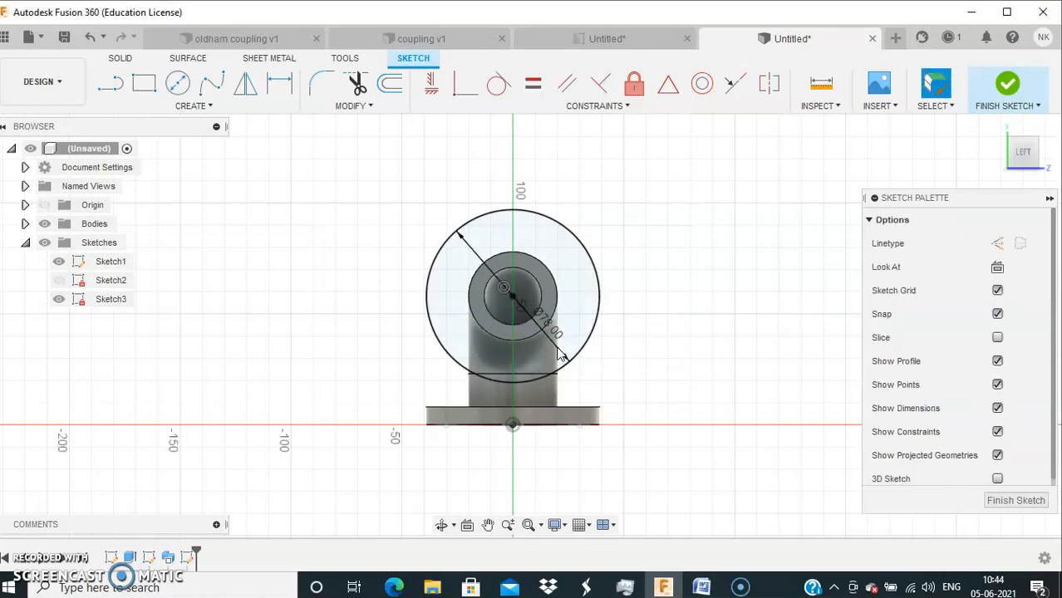
- Sketch a 10 mm diameter bolt-hole circle on the vertical axis above the pipe, just inside the 78 mm circle
{"action": "left_click", "coordinate": [185, 77]}
{"action": "left_click", "coordinate": [515, 228]}
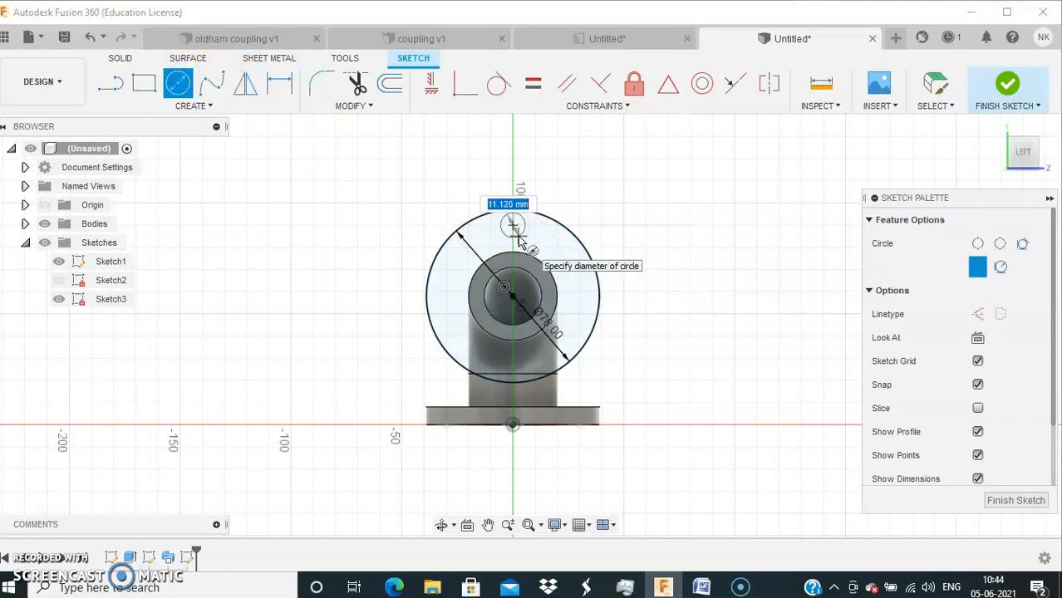
{"action": "type", "text": "10"}
{"action": "key", "text": "Return"}
{"action": "key", "text": "Escape"}
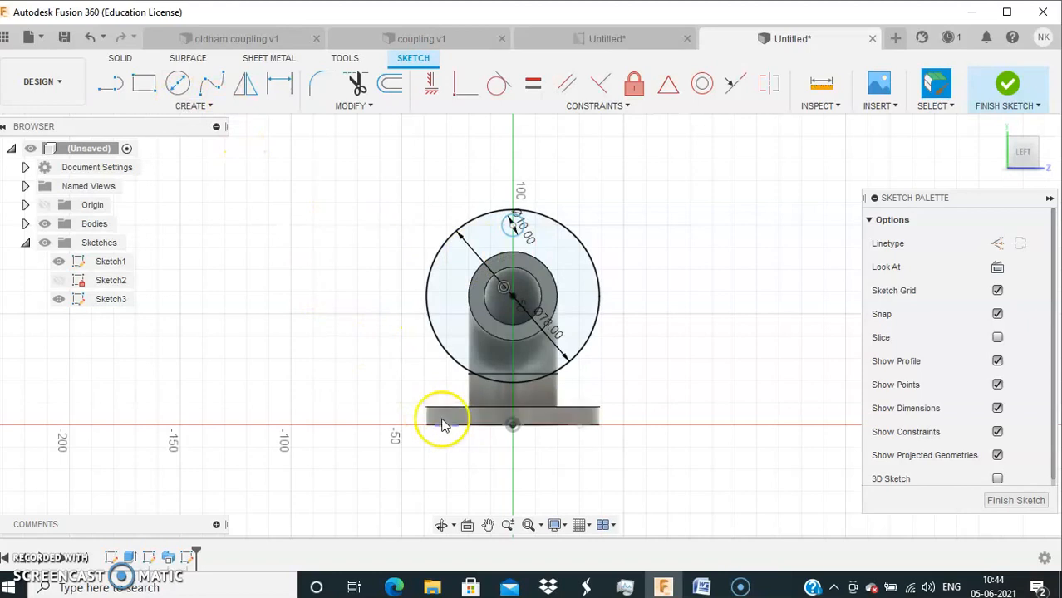
- Create a full circular pattern of the 10 mm circle around the pipe center with quantity 4, and finish the sketch
{"action": "left_click", "coordinate": [188, 107]}
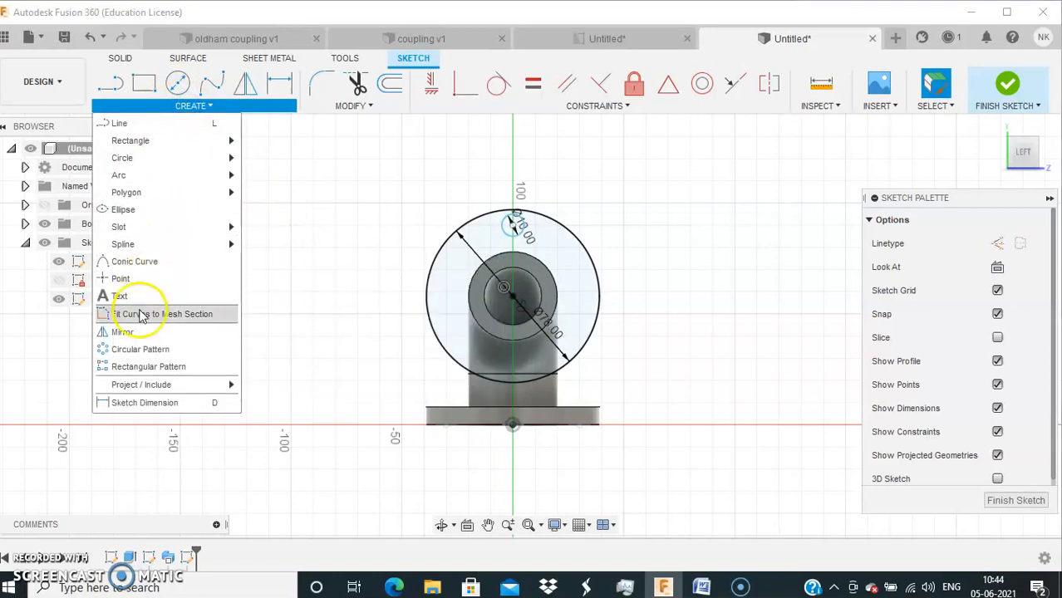
{"action": "left_click", "coordinate": [141, 350]}
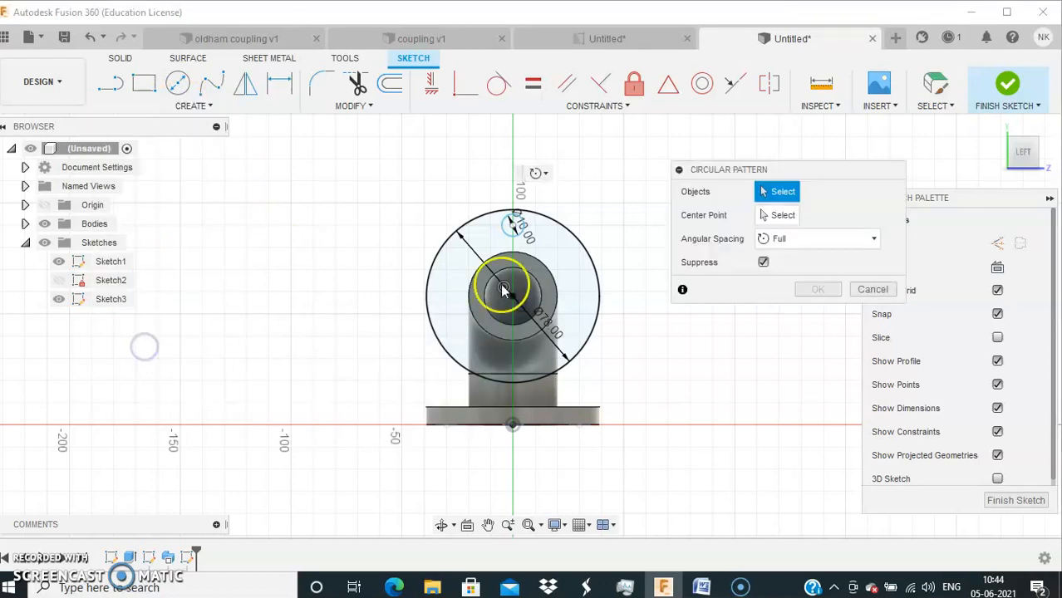
{"action": "left_click", "coordinate": [517, 235]}
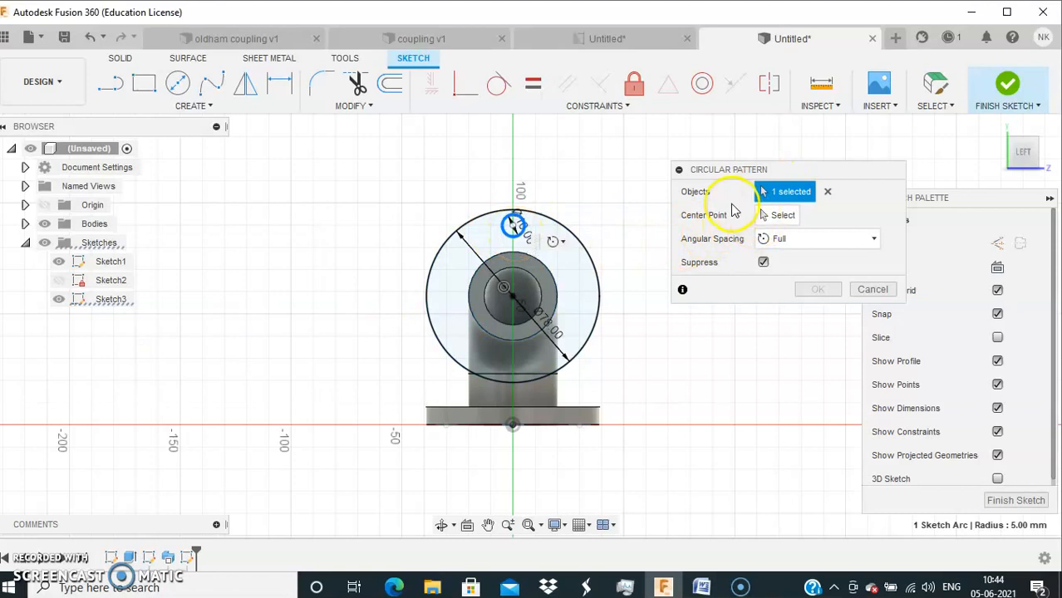
{"action": "left_click", "coordinate": [782, 215]}
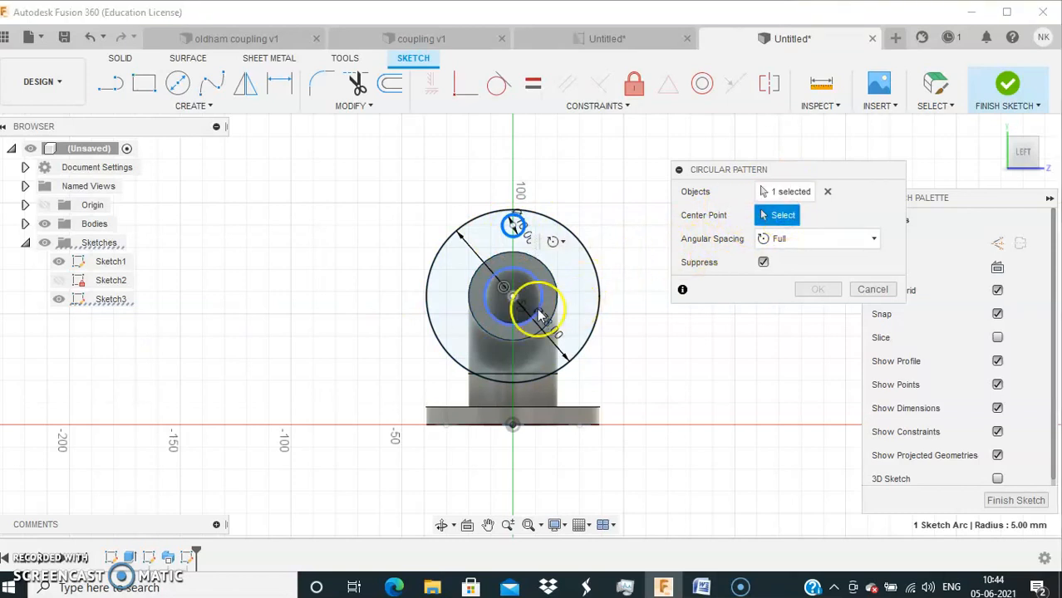
{"action": "left_click", "coordinate": [513, 295]}
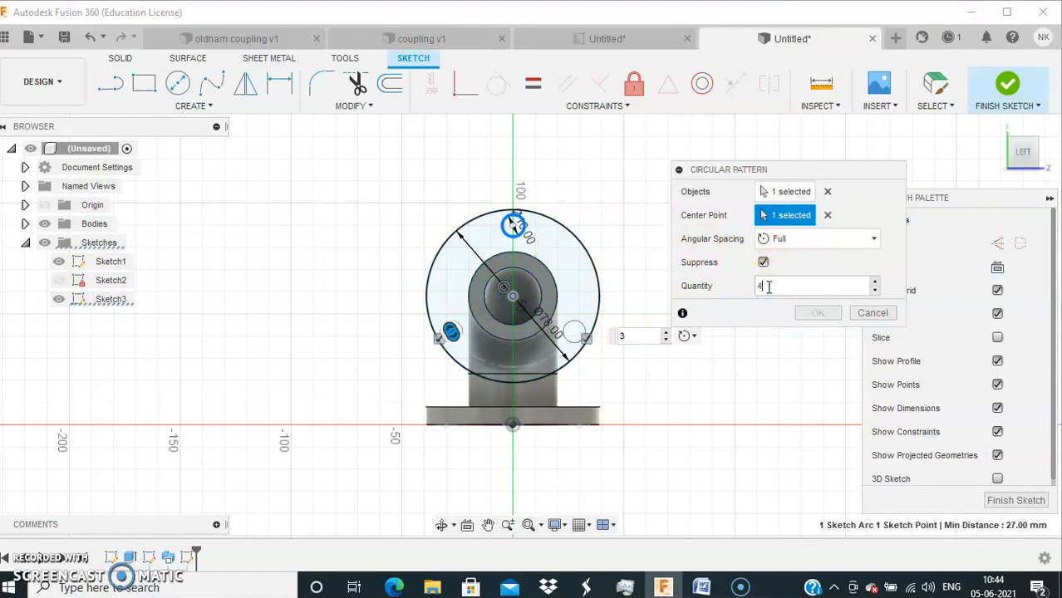
{"action": "left_click", "coordinate": [816, 319]}
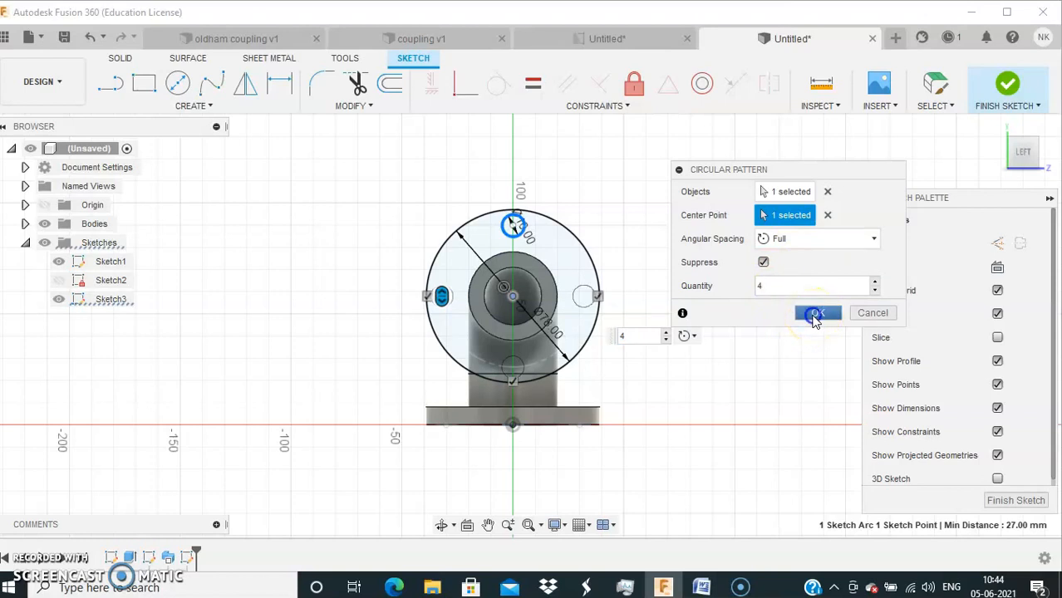
{"action": "left_click", "coordinate": [814, 317]}
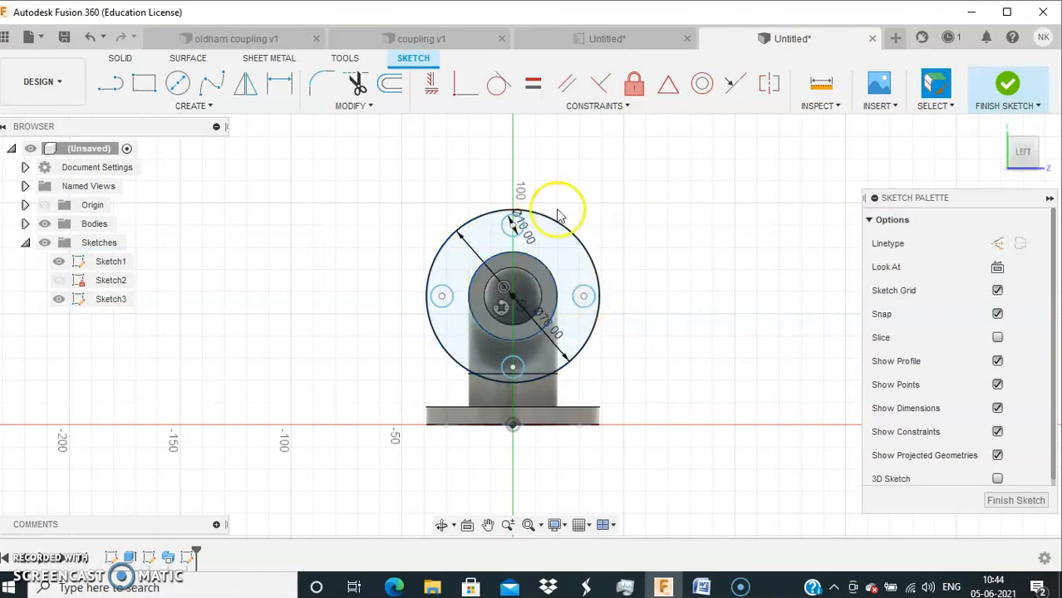
{"action": "left_click", "coordinate": [1008, 83]}
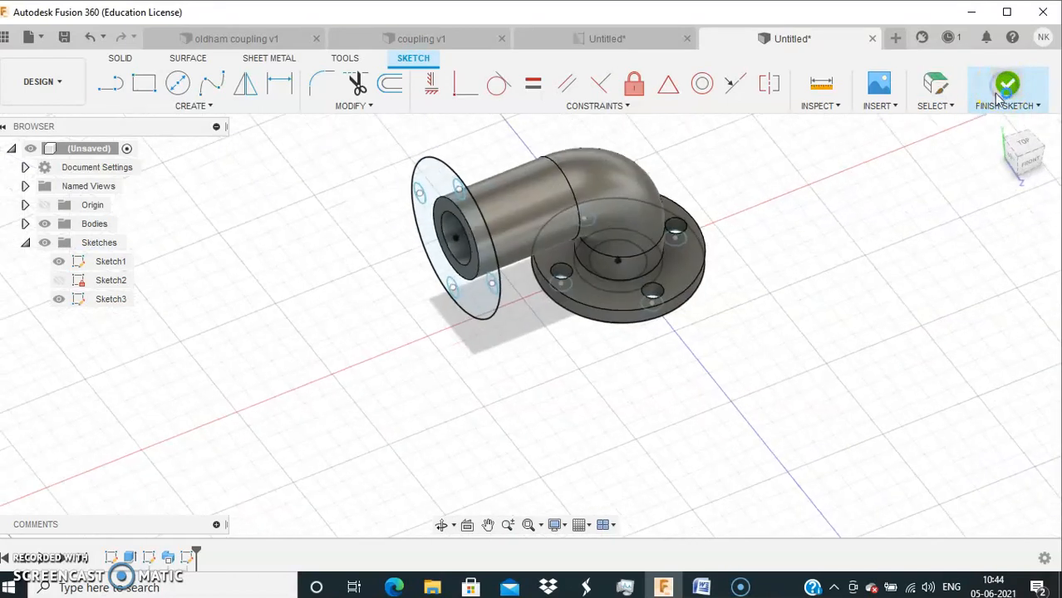
- Check the flange thickness in the reference drawing and extrude the new flange profile by -8 mm, joined to the pipe
{"action": "left_click", "coordinate": [600, 37]}
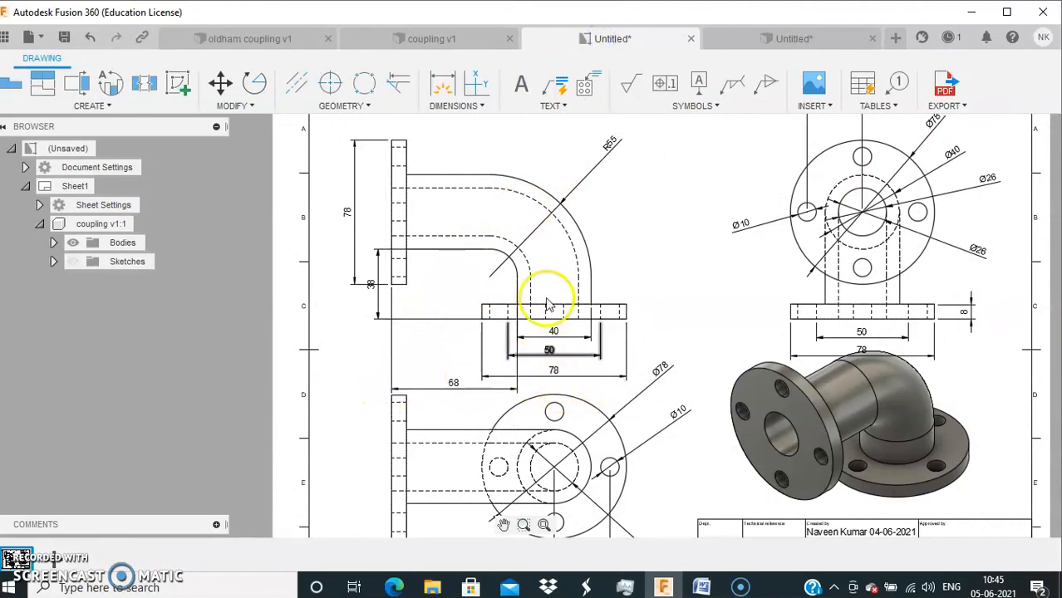
{"action": "left_click", "coordinate": [734, 40]}
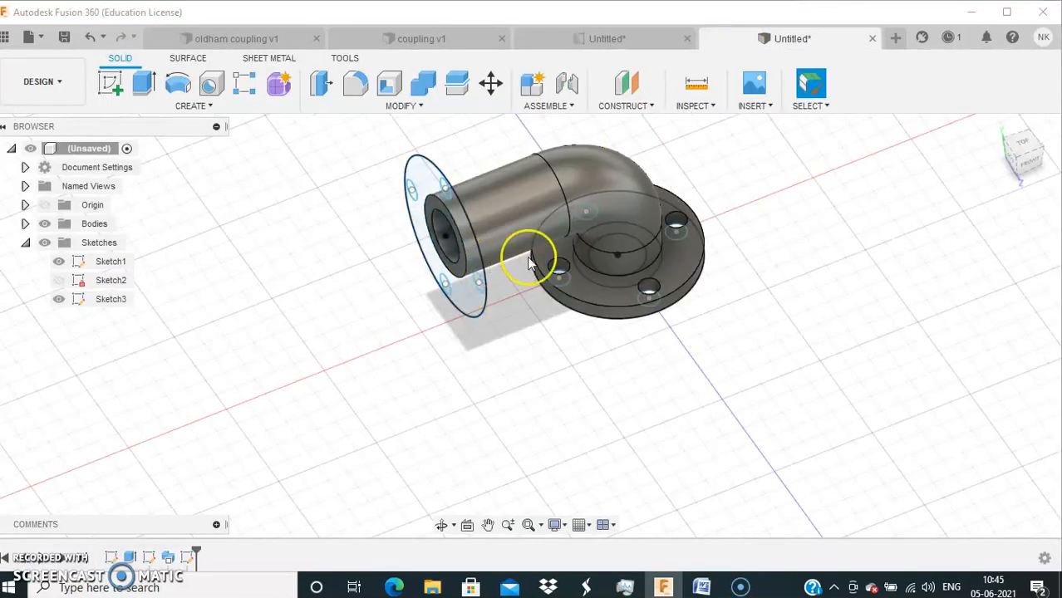
{"action": "left_click", "coordinate": [145, 88]}
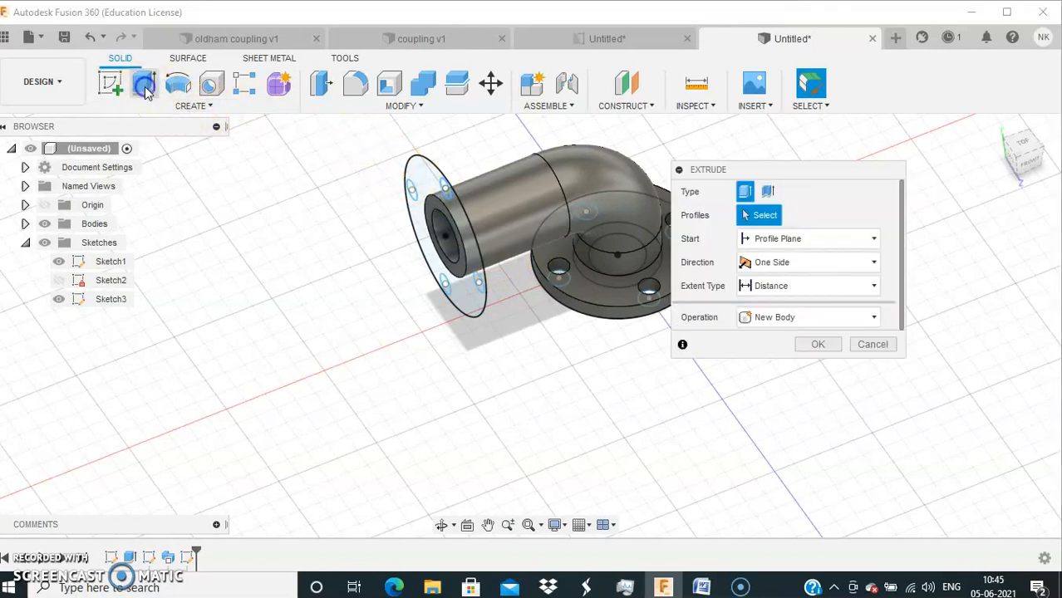
{"action": "left_click", "coordinate": [477, 301]}
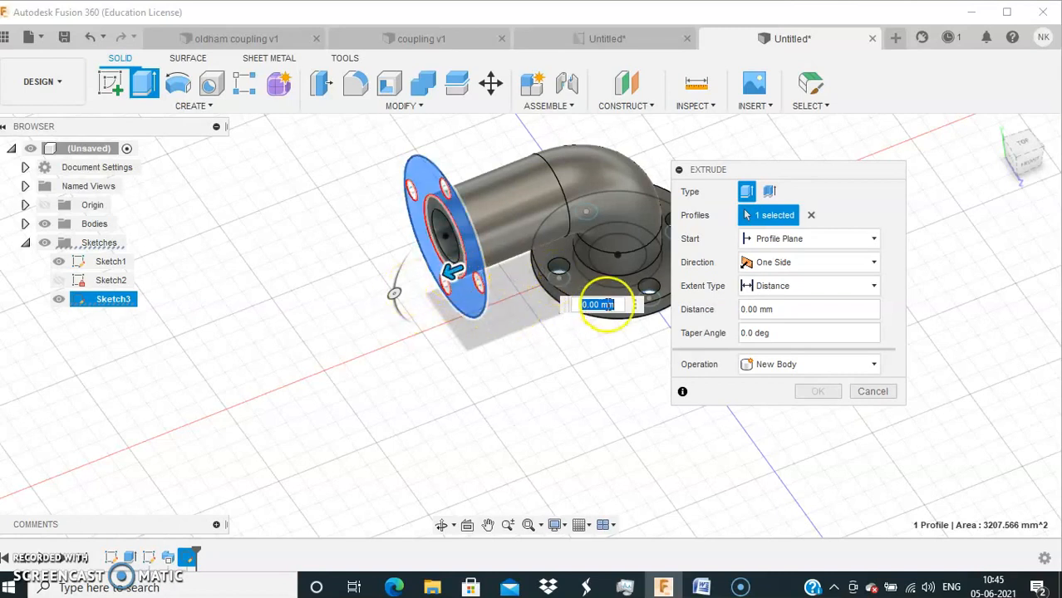
{"action": "type", "text": "-8"}
{"action": "key", "text": "Return"}
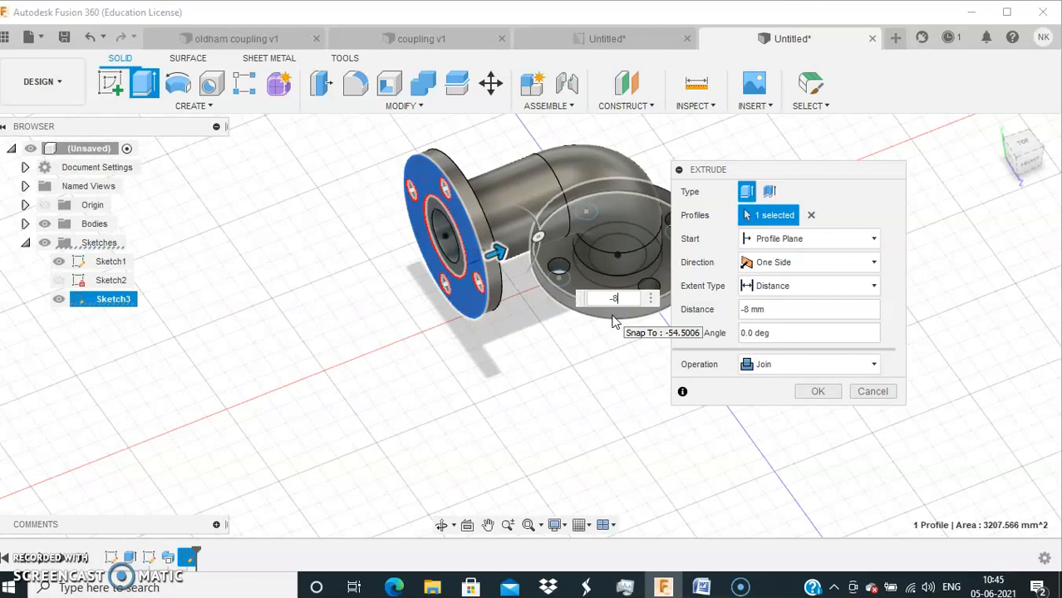
{"action": "left_click", "coordinate": [821, 398]}
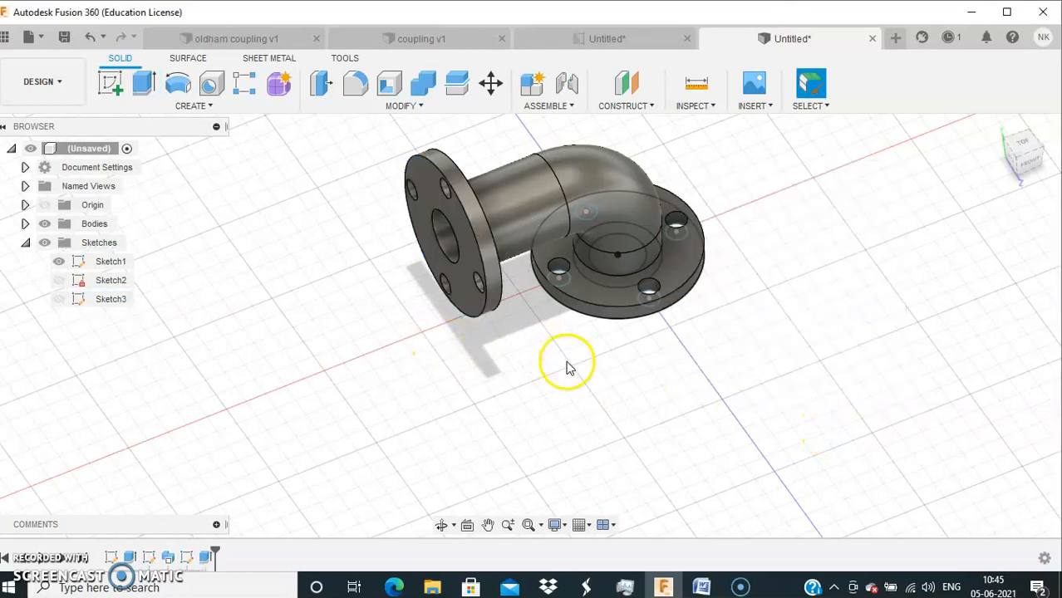
- Compare the finished elbow with the reference drawing and inspect the model from the back
{"action": "left_click", "coordinate": [565, 36]}
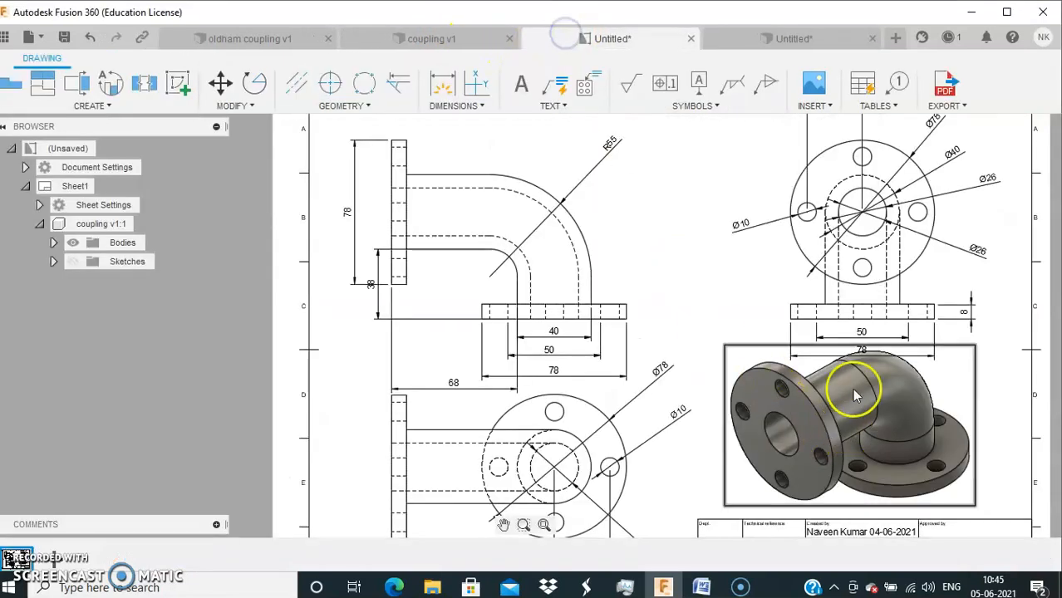
{"action": "left_click", "coordinate": [796, 36]}
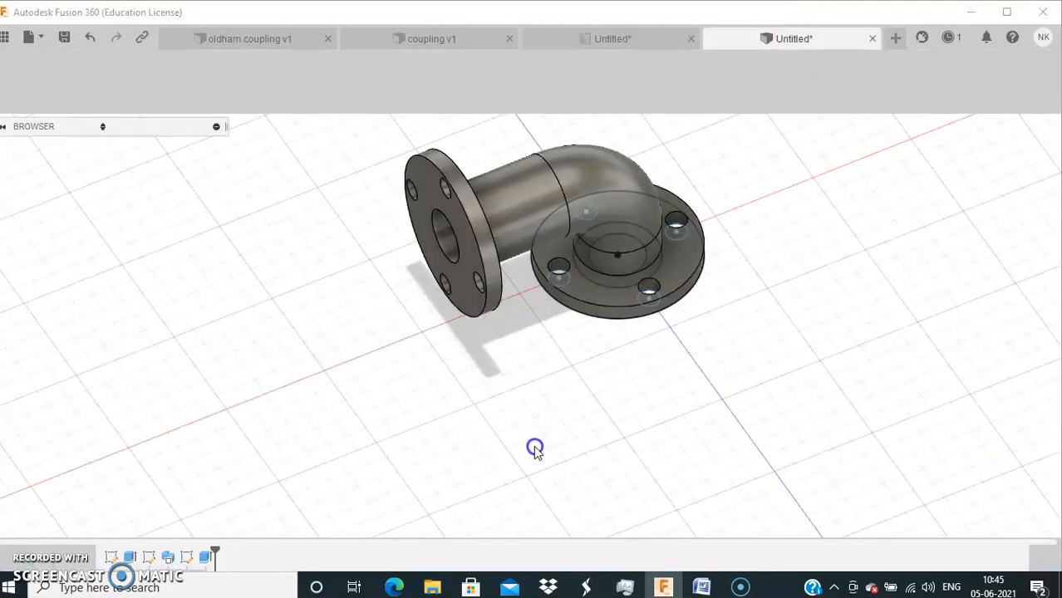
{"action": "middle_click_drag", "start_coordinate": [647, 379], "coordinate": [859, 329], "text": "shift"}
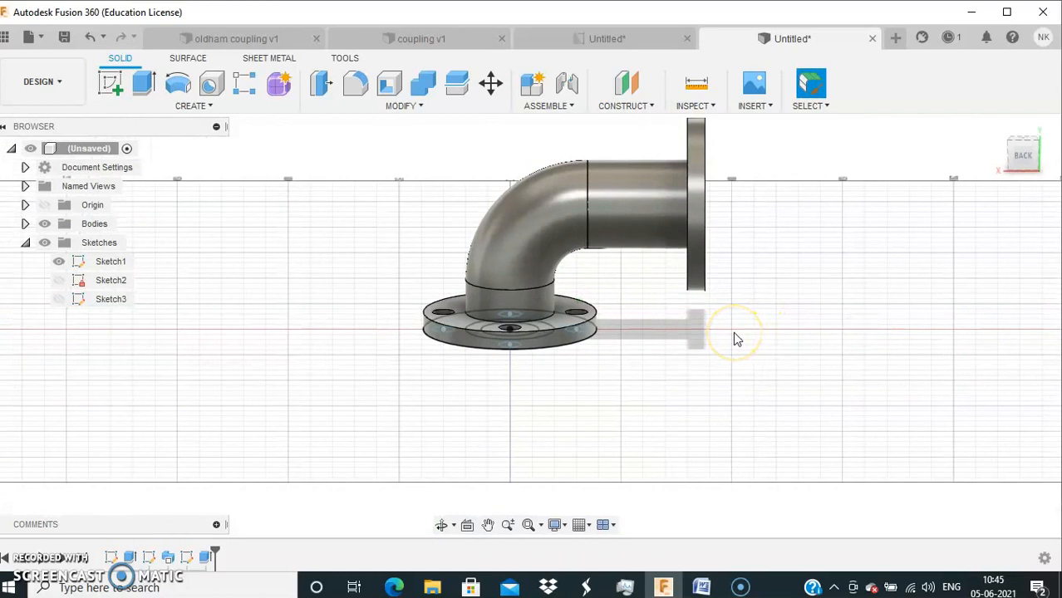